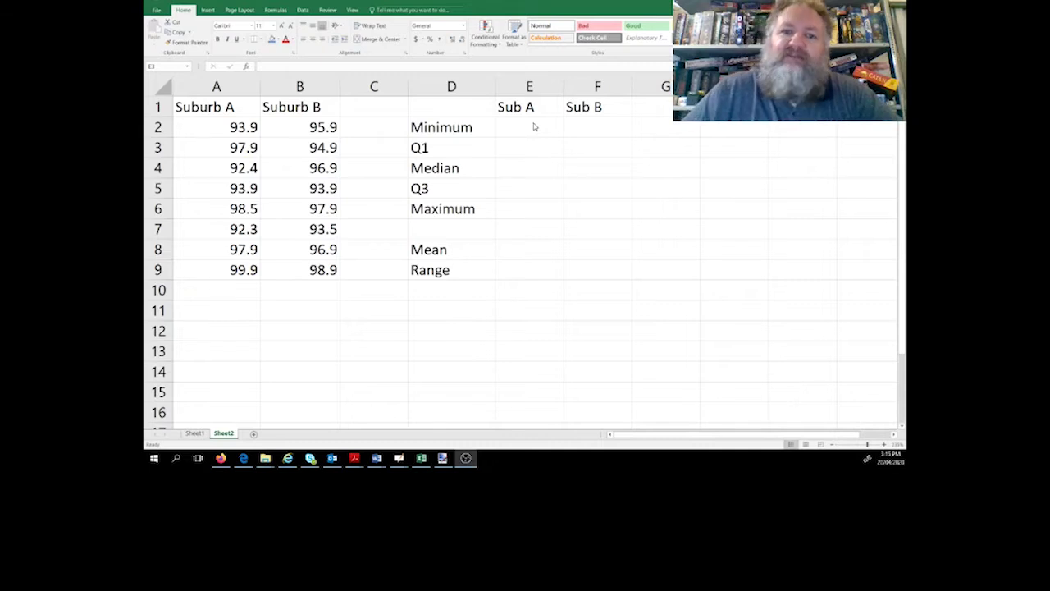
Enter =QUARTILE.INC(A2:A9,0) in cell E2 to calculate the minimum for Suburb A.
double_click(540, 141)
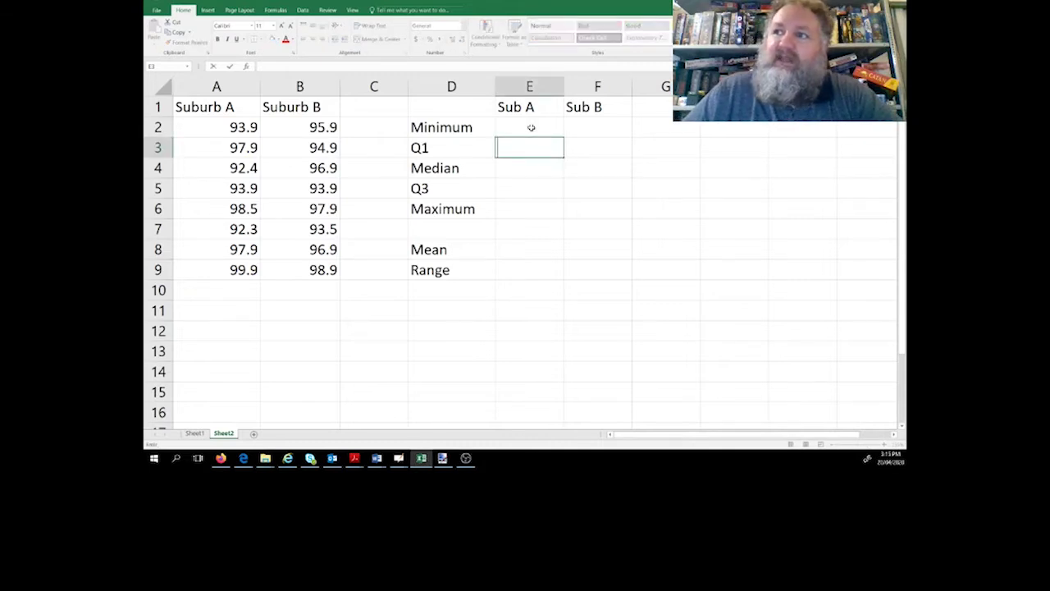
left_click(531, 128)
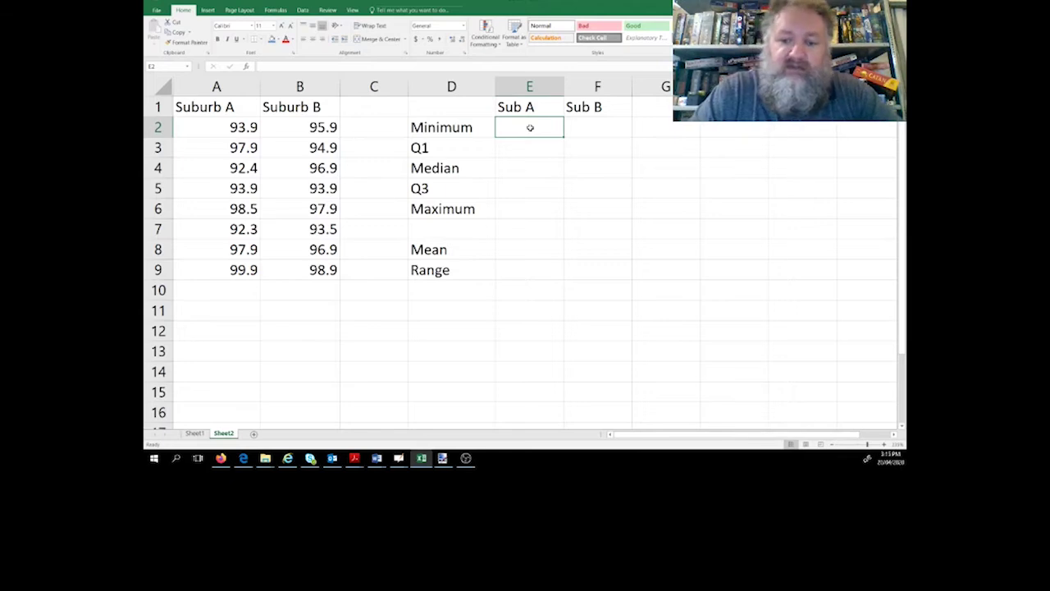
type("=qu")
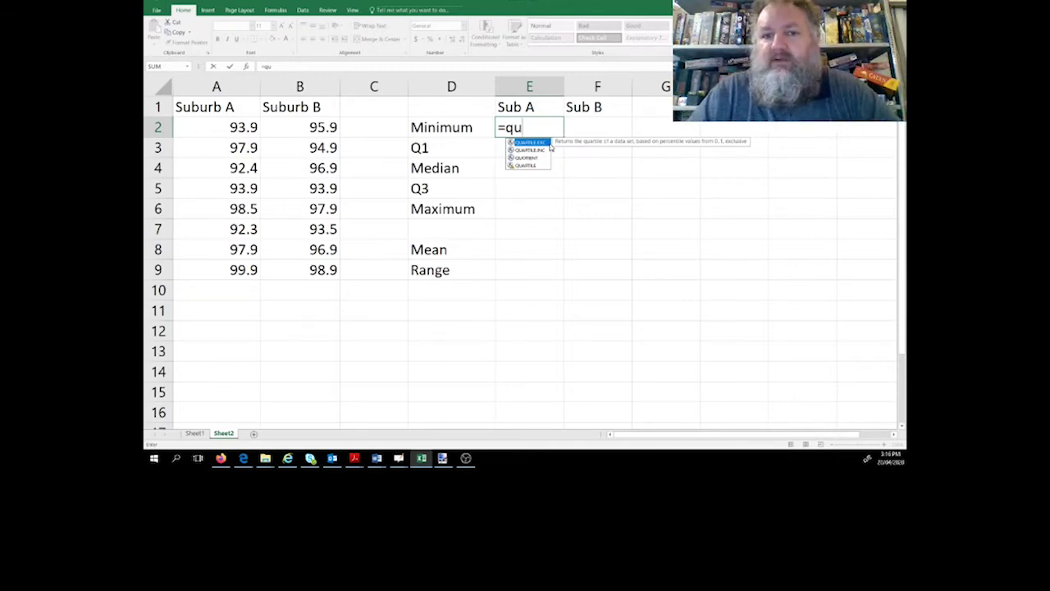
left_click(543, 150)
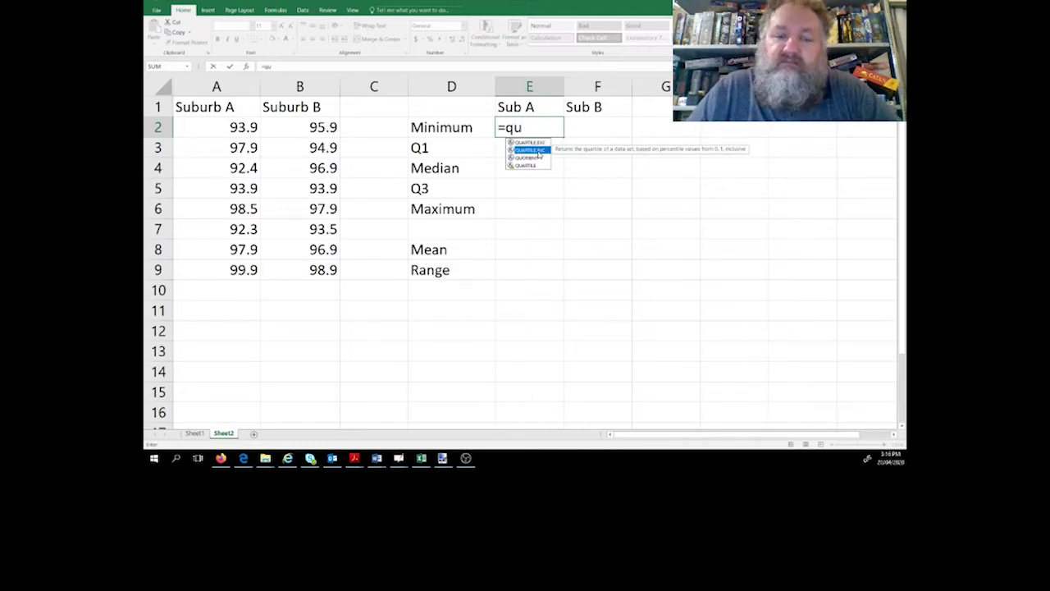
double_click(538, 151)
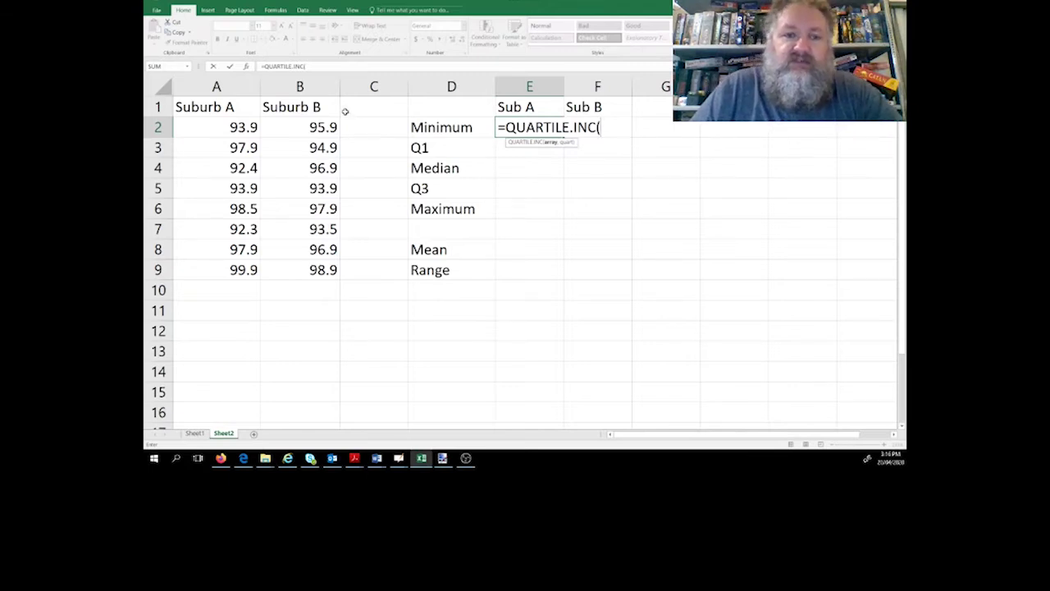
left_click_drag(232, 128, 237, 268)
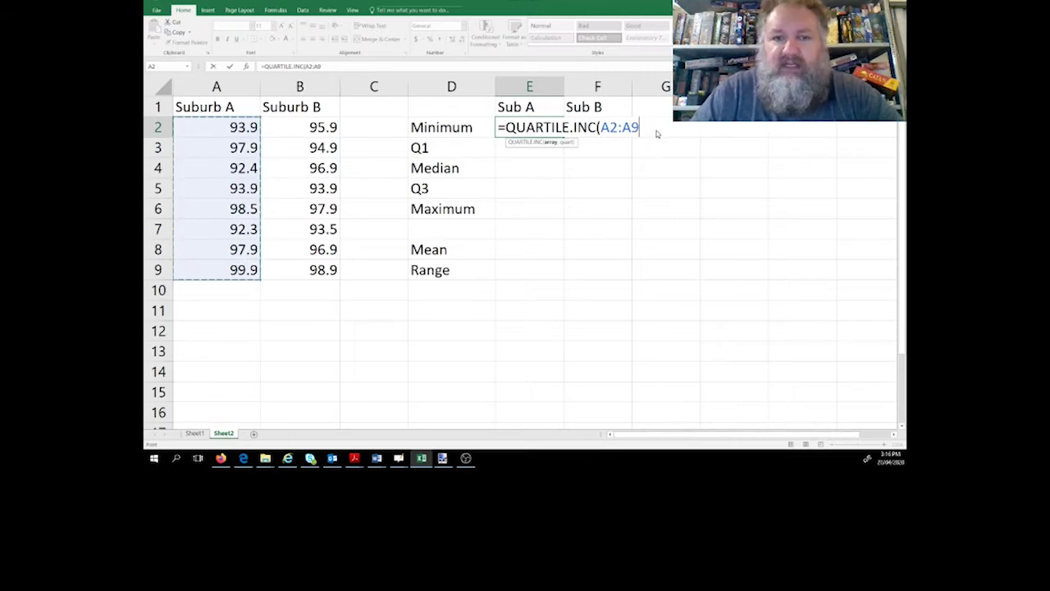
key("Return")
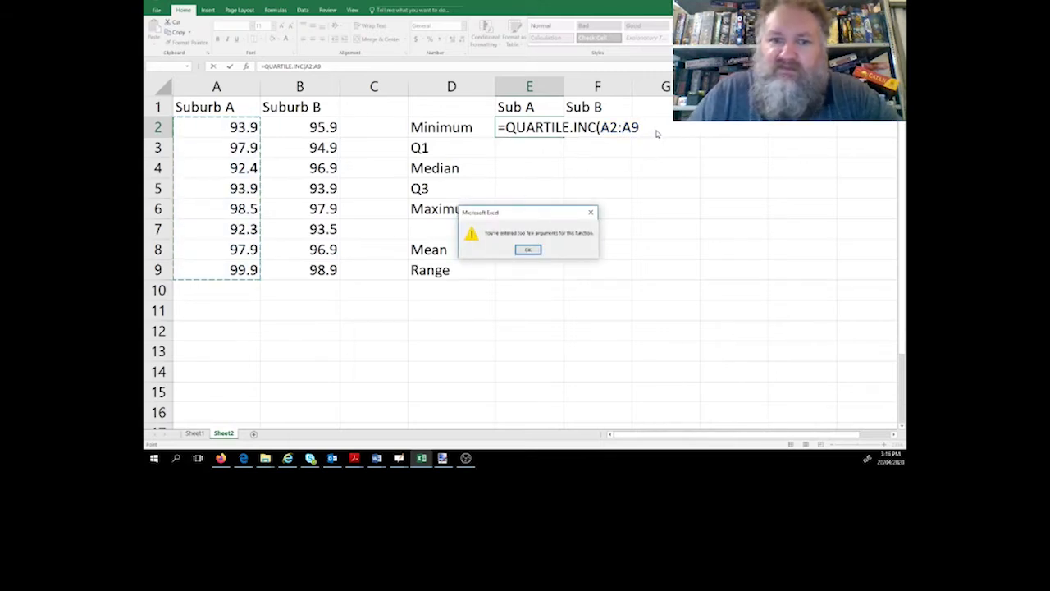
left_click(527, 249)
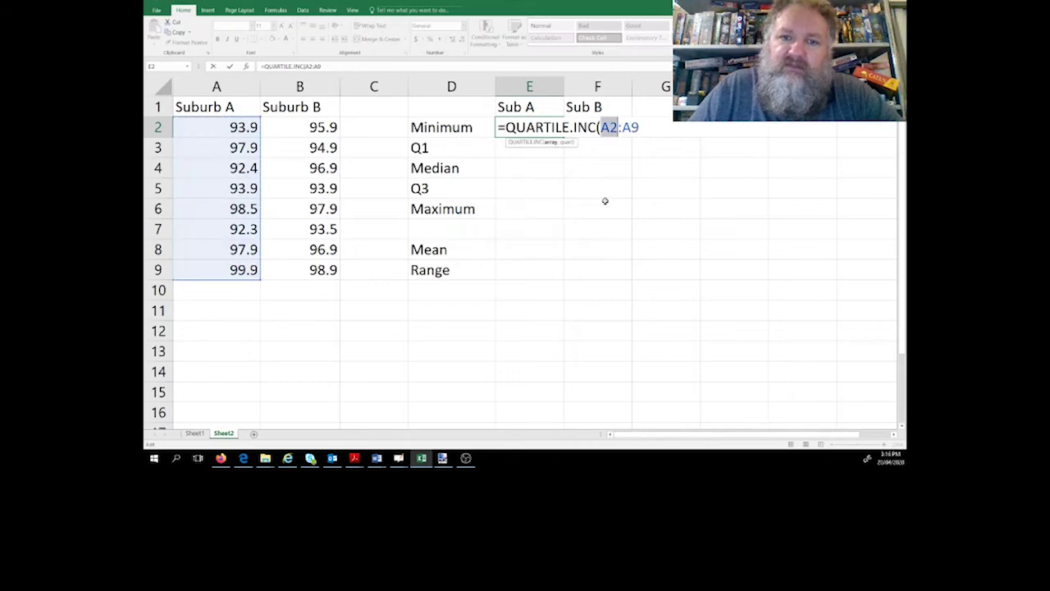
left_click(648, 126)
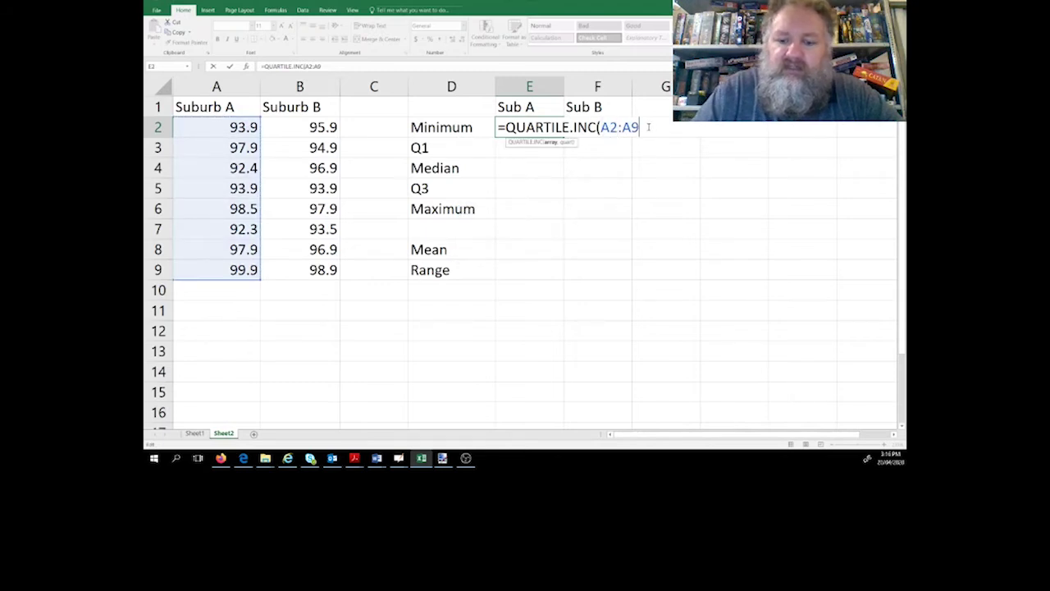
type(",")
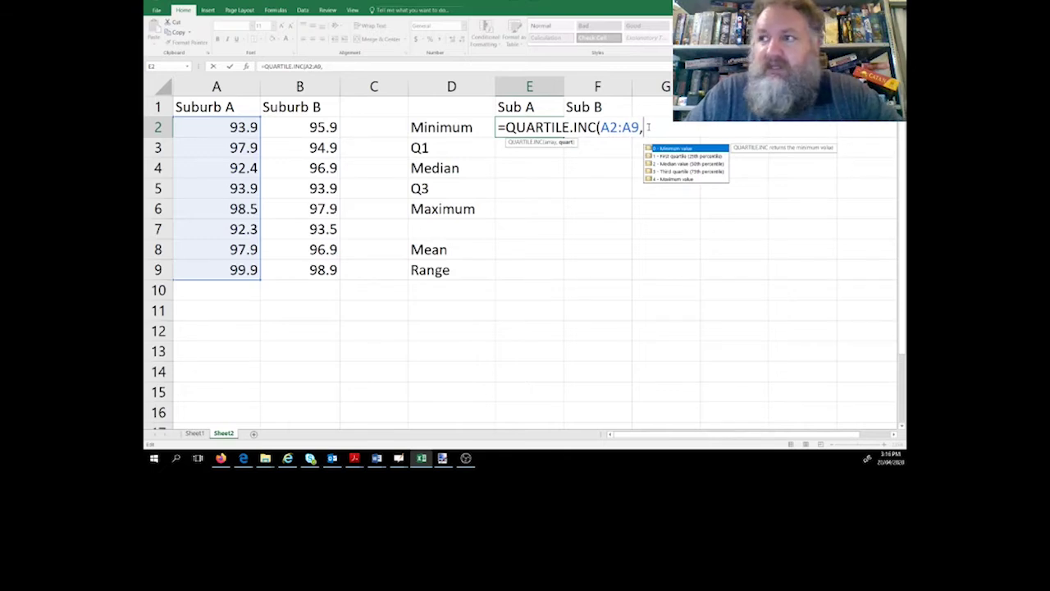
type("0")
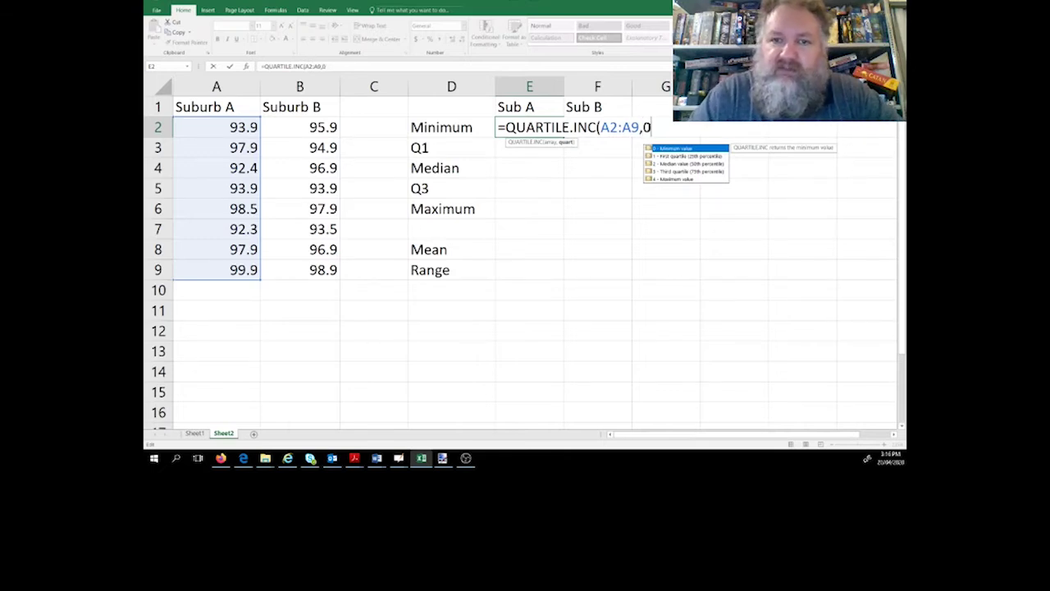
key("Return")
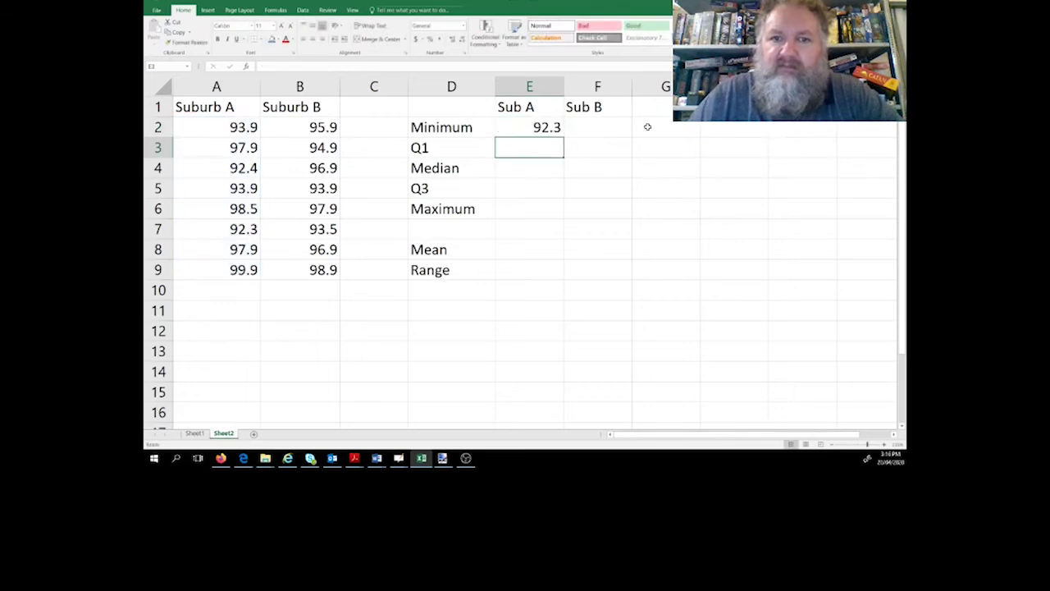
Fill the Suburb A minimum formula from E2 across to F2 and down through E6.
left_click(545, 131)
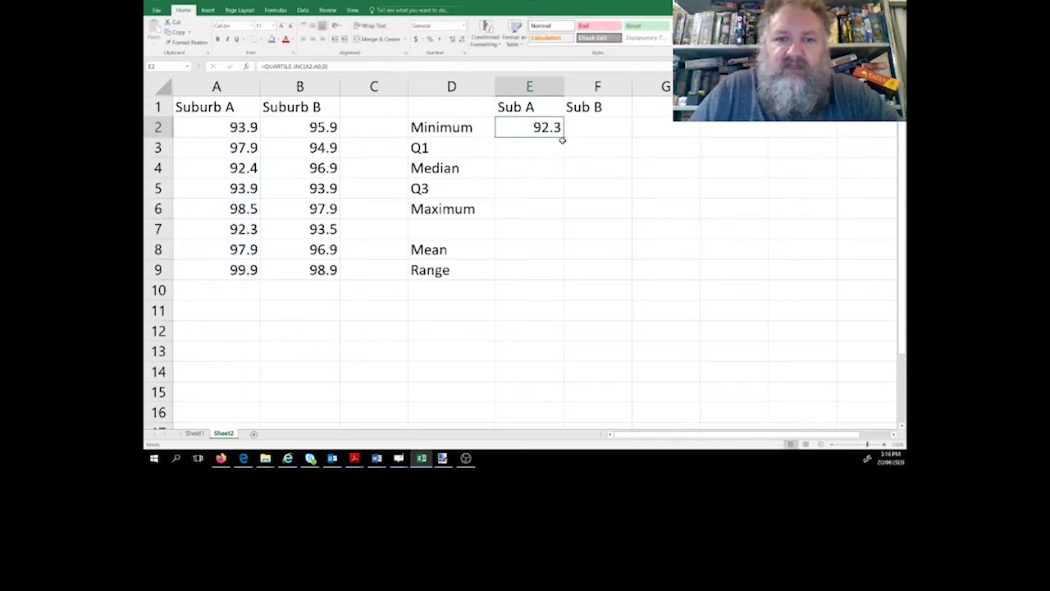
left_click_drag(563, 138, 604, 137)
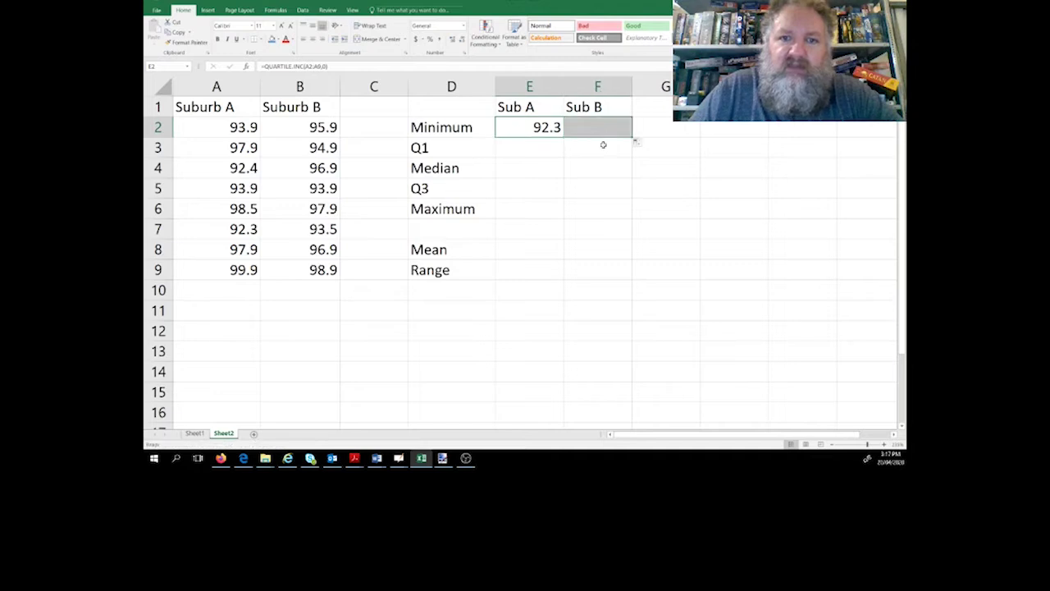
left_click(602, 129)
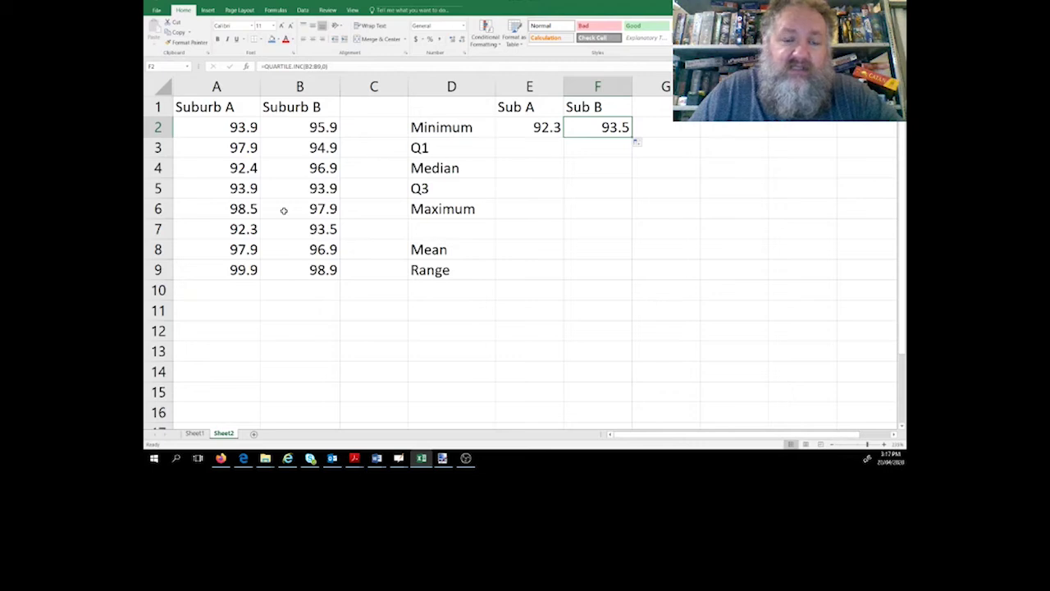
left_click(527, 128)
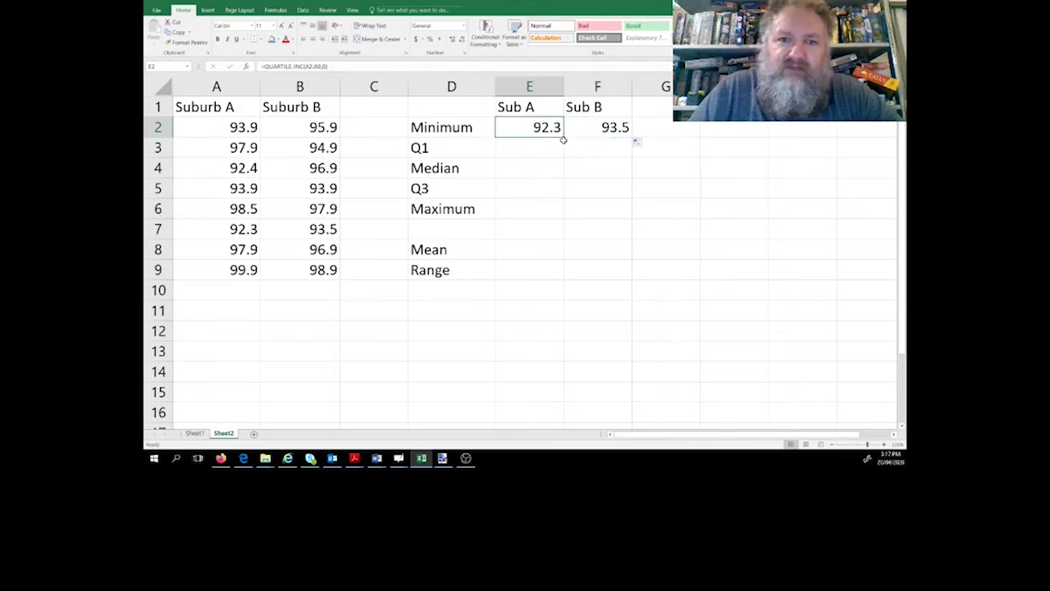
left_click_drag(565, 138, 566, 223)
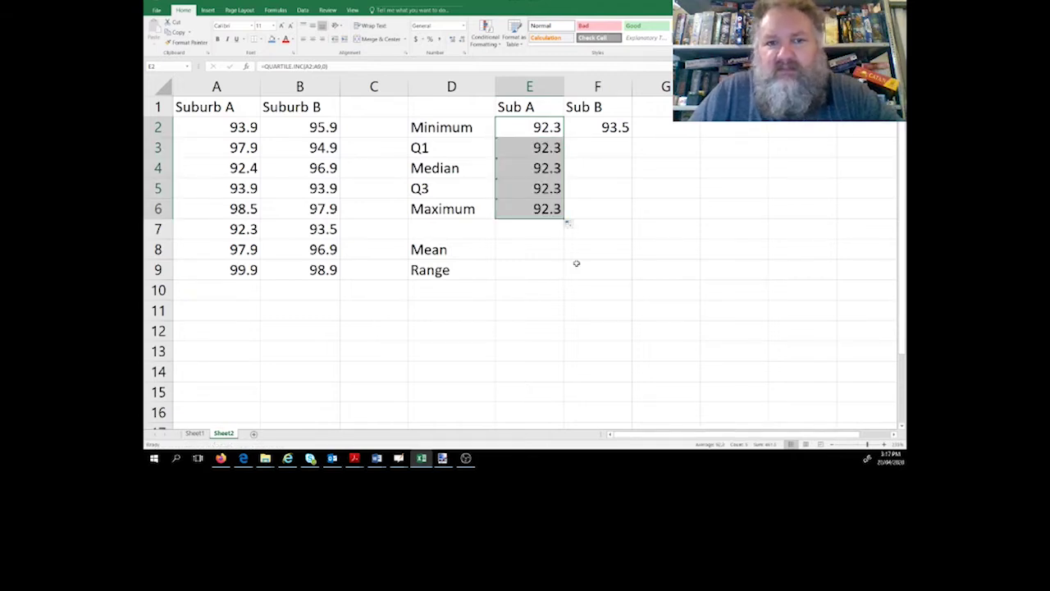
Change the quartile argument to 1 in Suburb A's Q1 formula and to 2 in its Median formula.
left_click(541, 148)
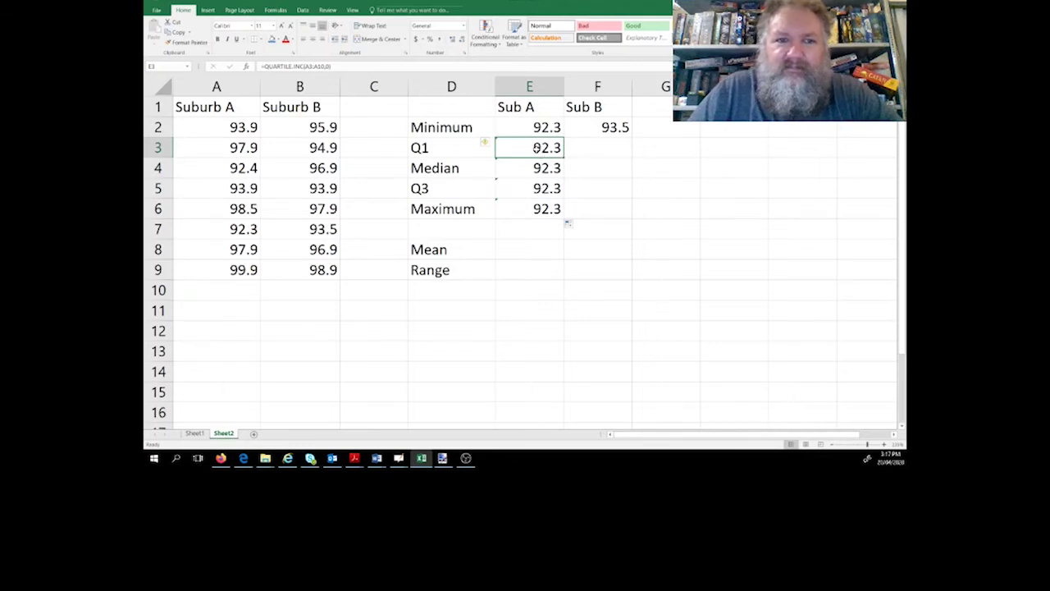
left_click(326, 66)
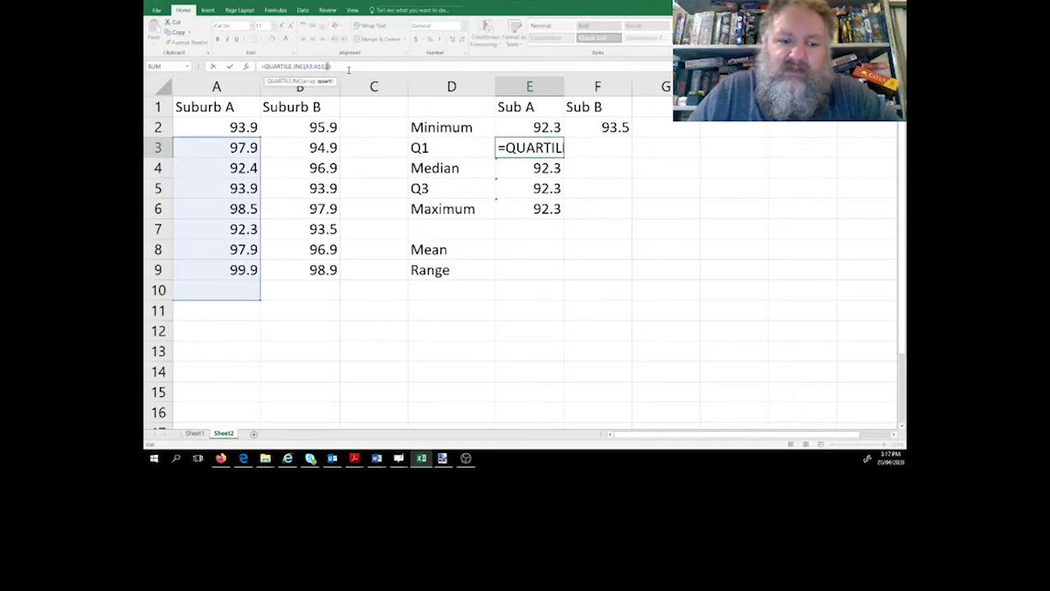
type("1)")
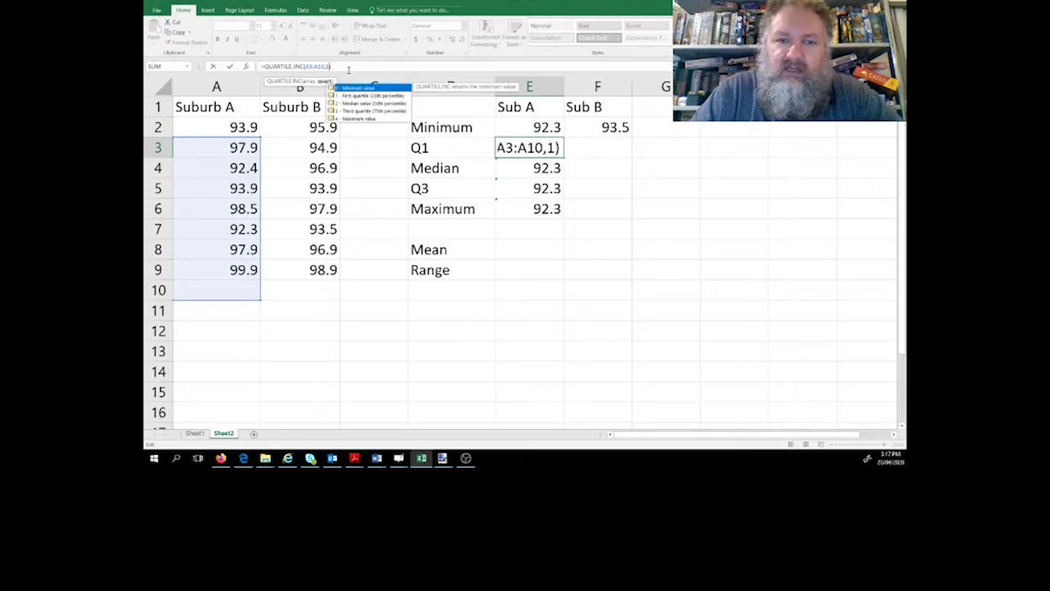
key("Return")
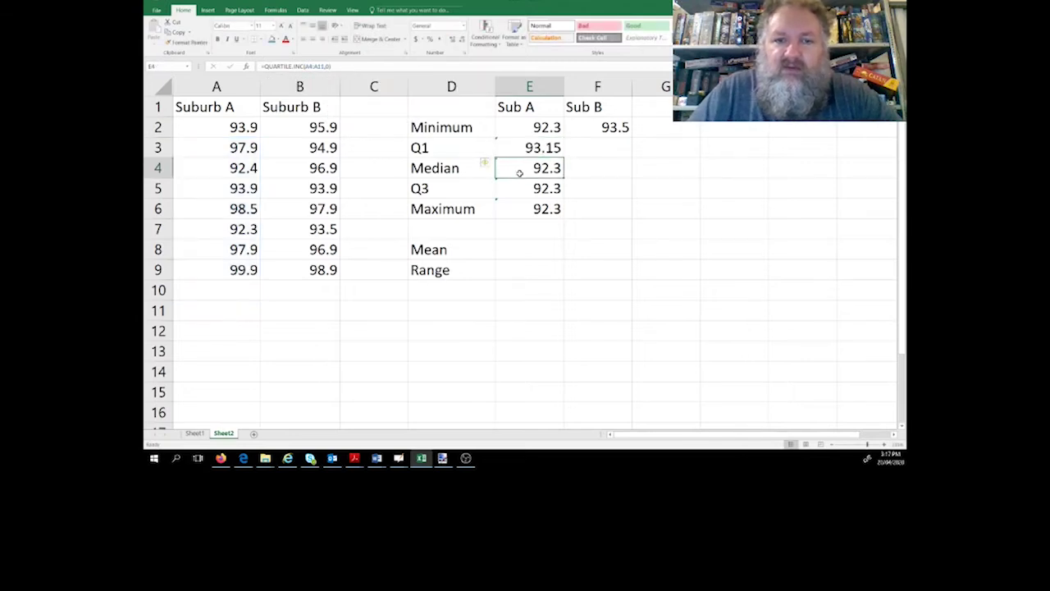
left_click(328, 67)
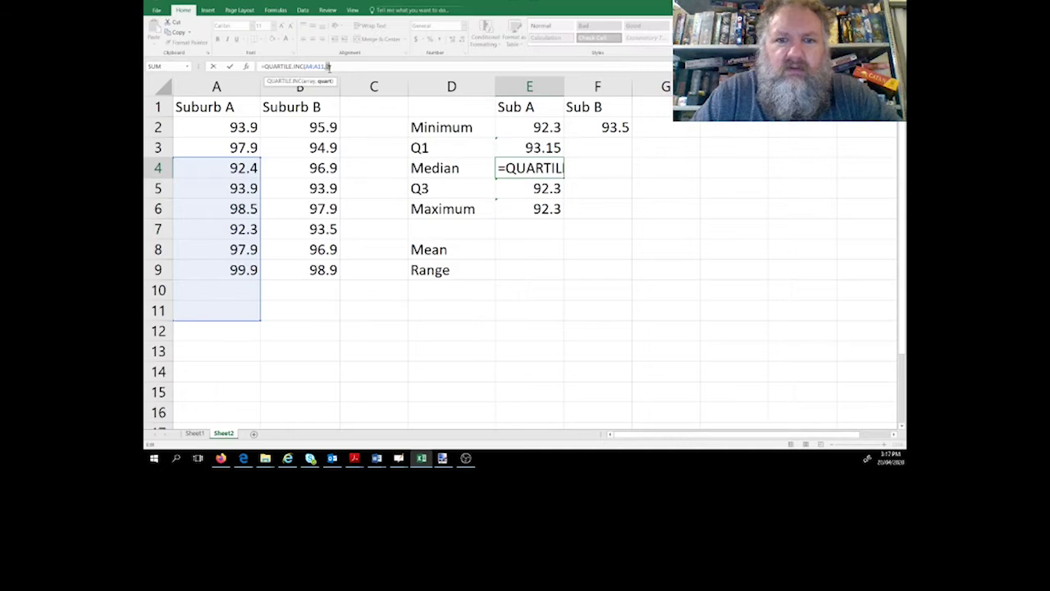
type("2)")
key("Return")
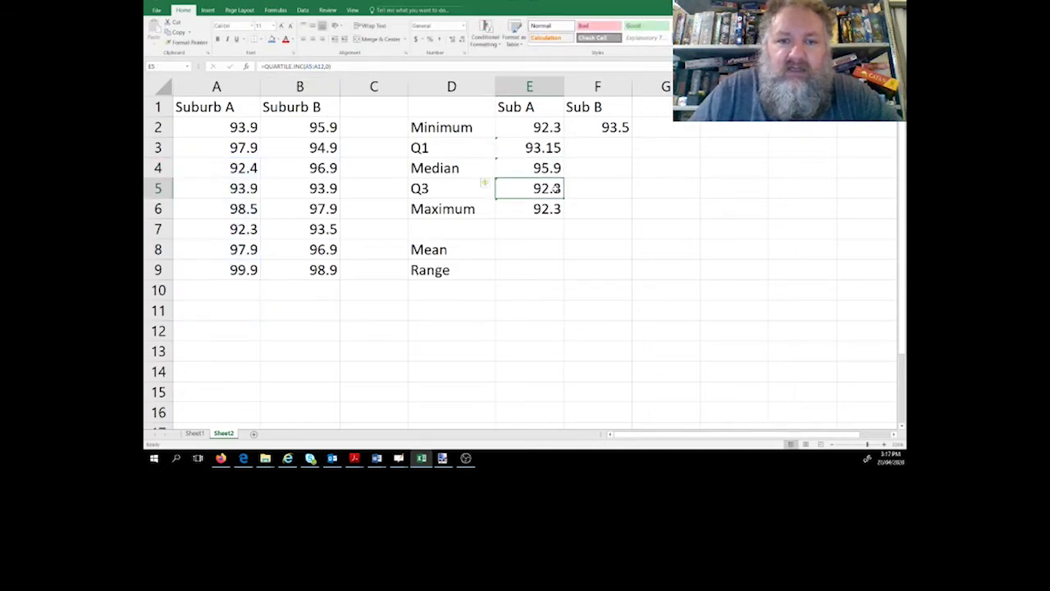
Change the quartile argument to 3 in Suburb A's Q3 formula and to 4 in its Maximum formula.
left_click(326, 65)
left_click_drag(329, 66, 330, 66)
type("3)")
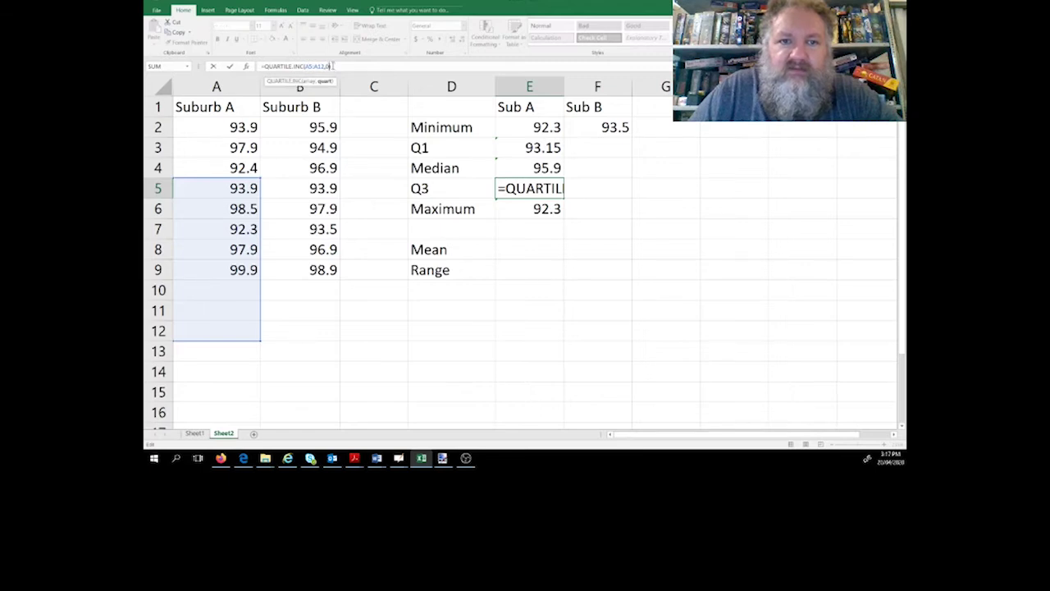
left_click(326, 66)
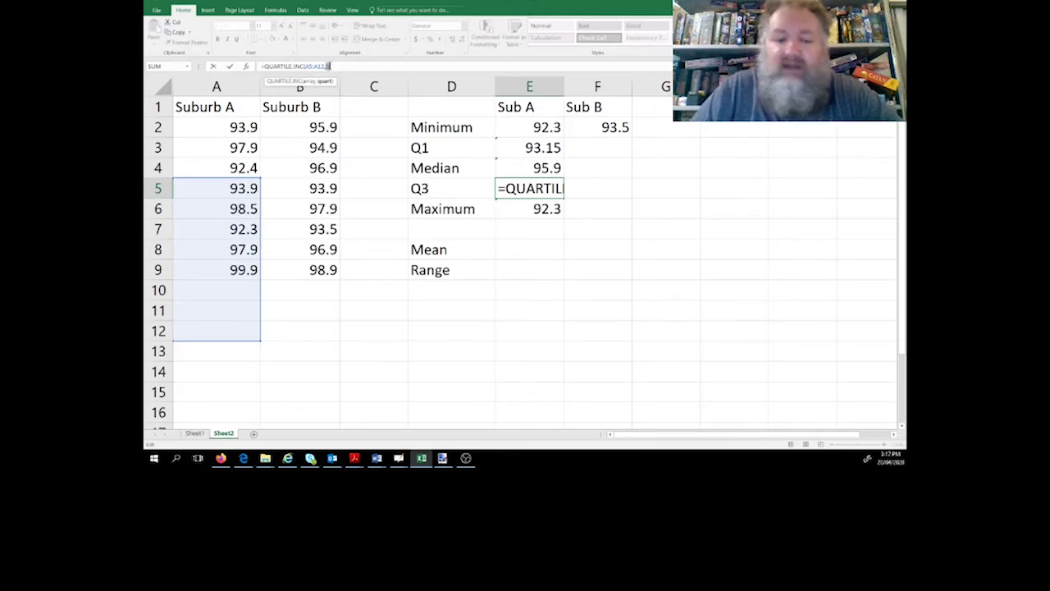
left_click(329, 65)
key("Return")
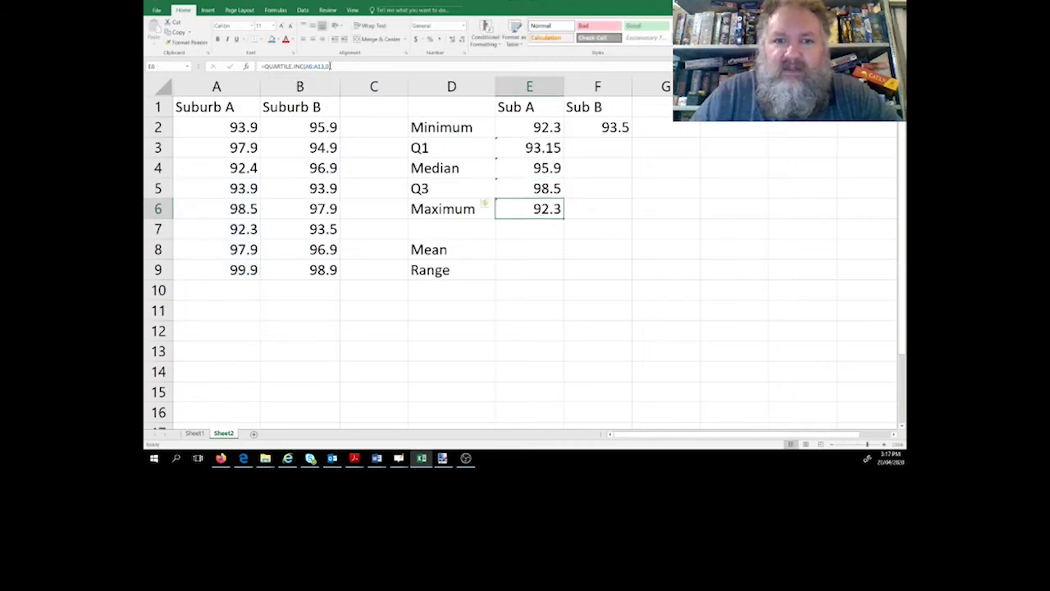
left_click(329, 67)
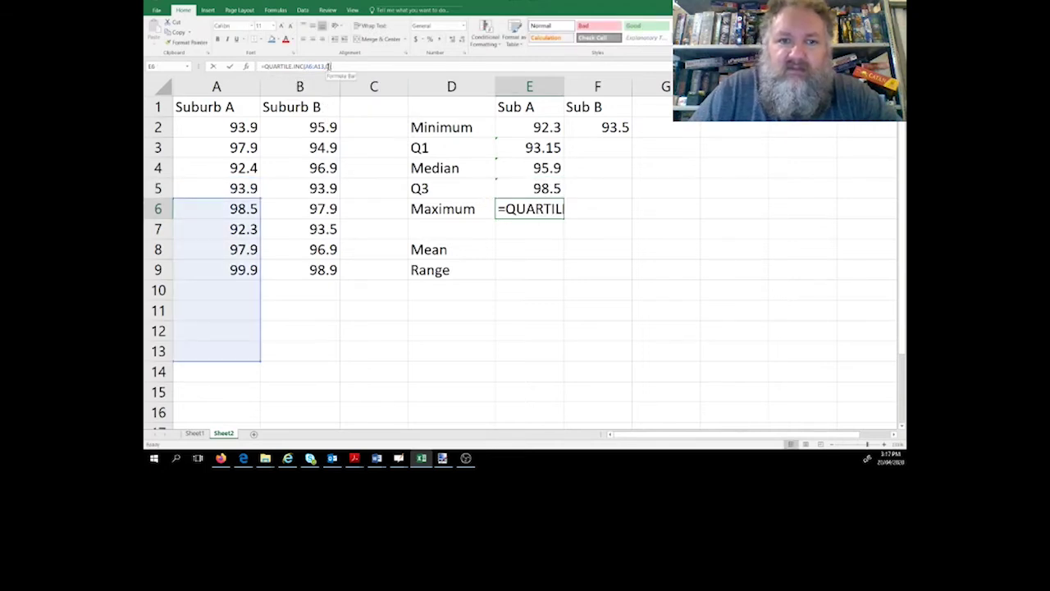
type(",4)")
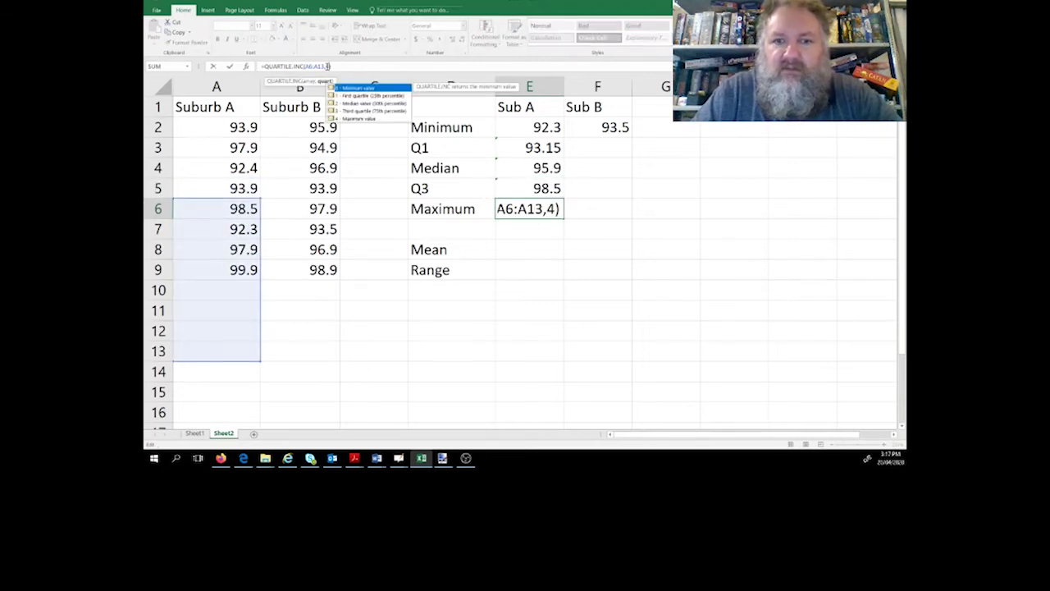
key("Return")
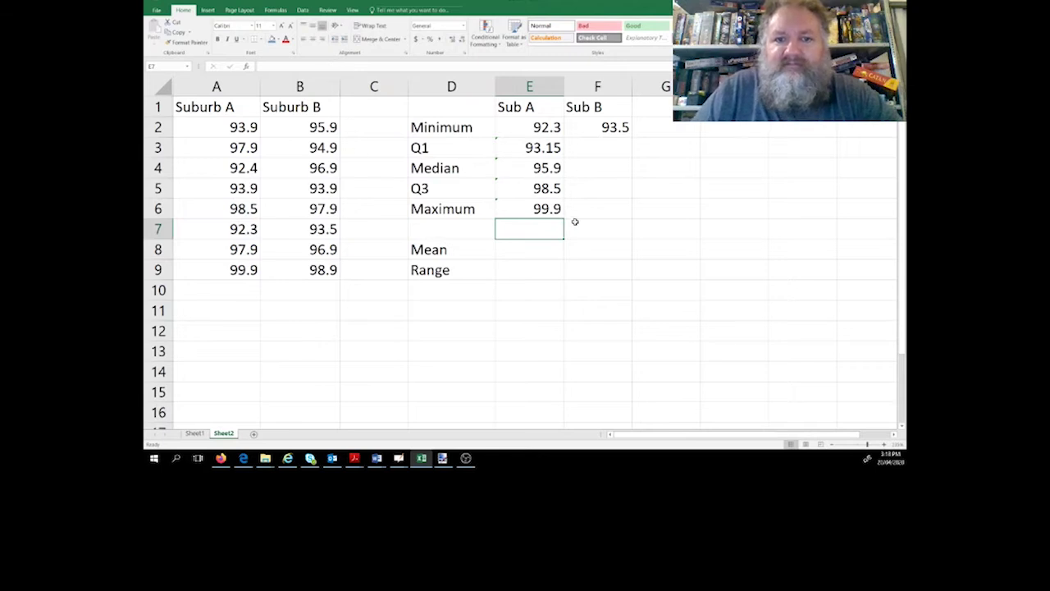
Check the error options for Suburb A's Q1 cell and inspect the formulas in E3 through E6.
left_click(556, 154)
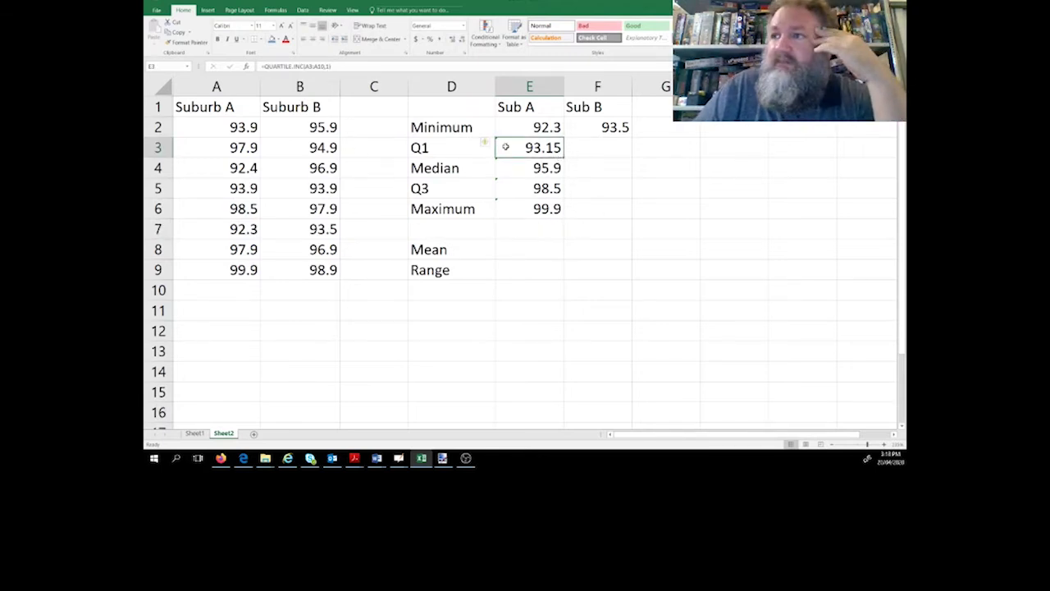
left_click(485, 143)
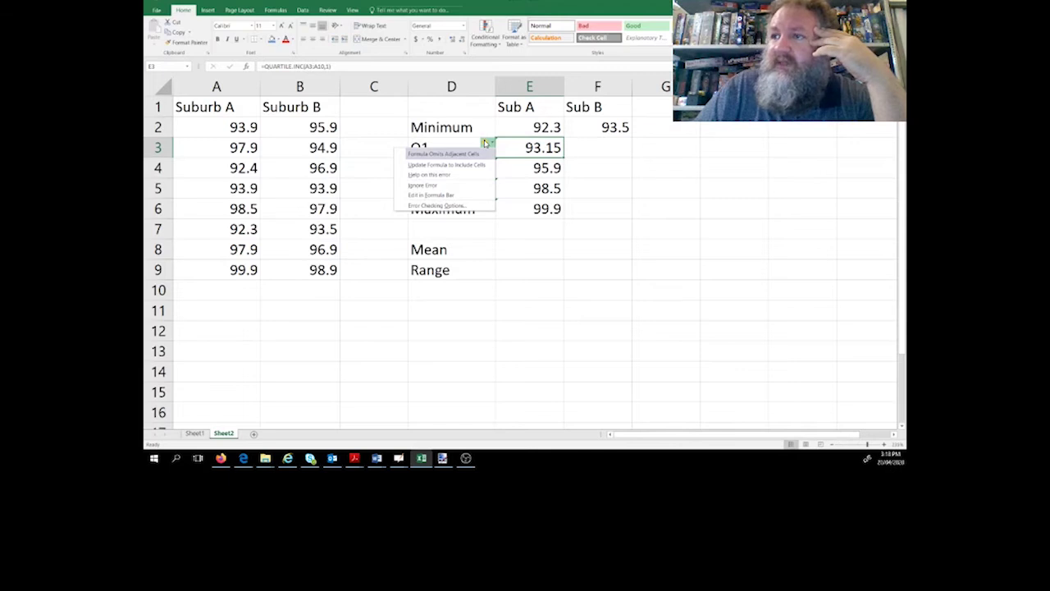
left_click(581, 149)
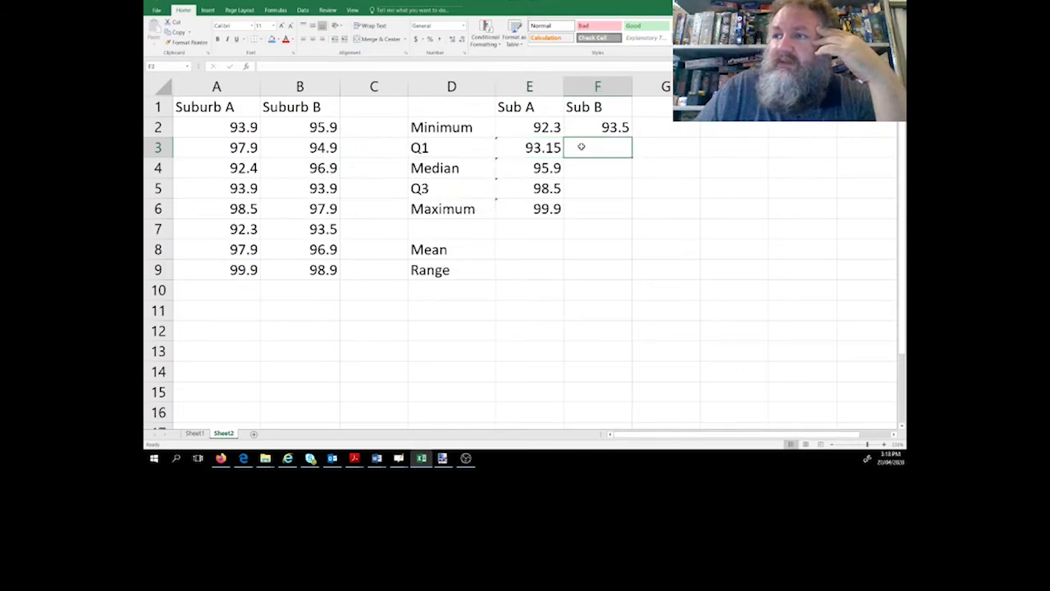
left_click(548, 149)
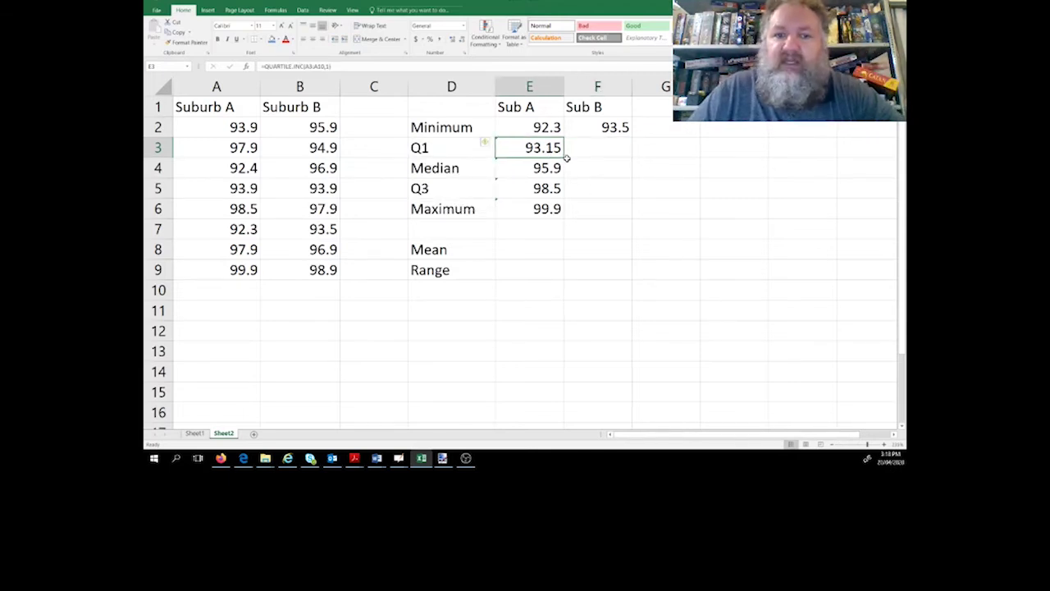
left_click(551, 168)
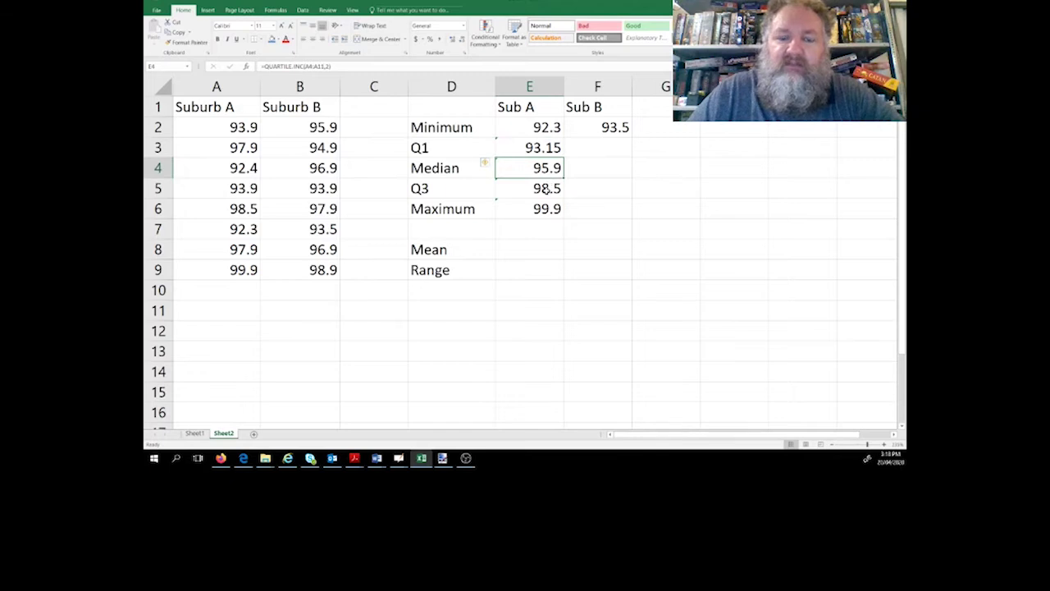
left_click(548, 190)
left_click(548, 209)
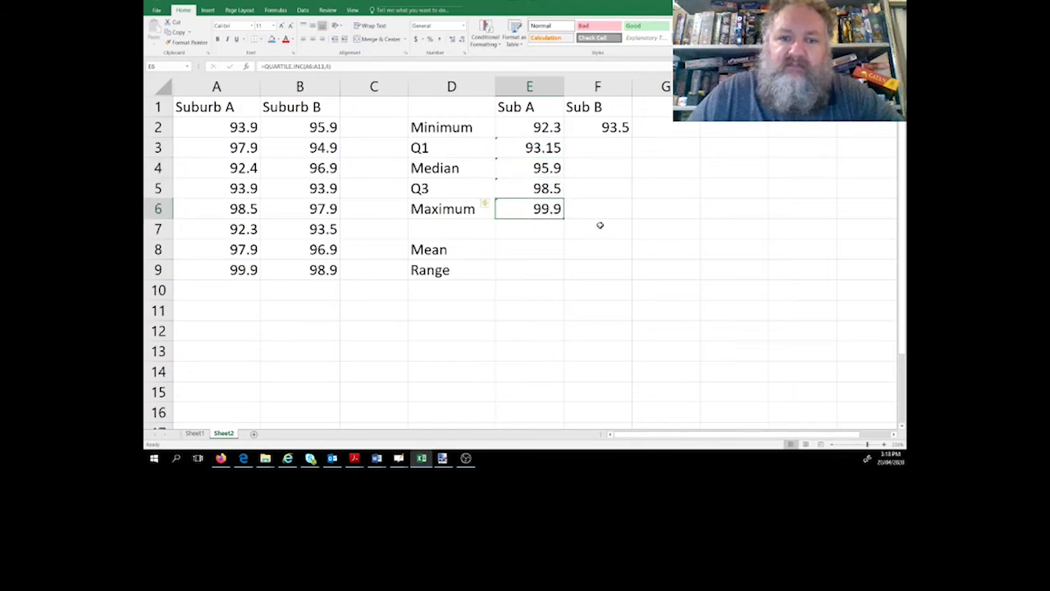
Fill the Q1, Median, Q3 and Maximum formulas in E3 to E6 across into the Sub B column.
left_click(552, 149)
left_click_drag(565, 154, 628, 156)
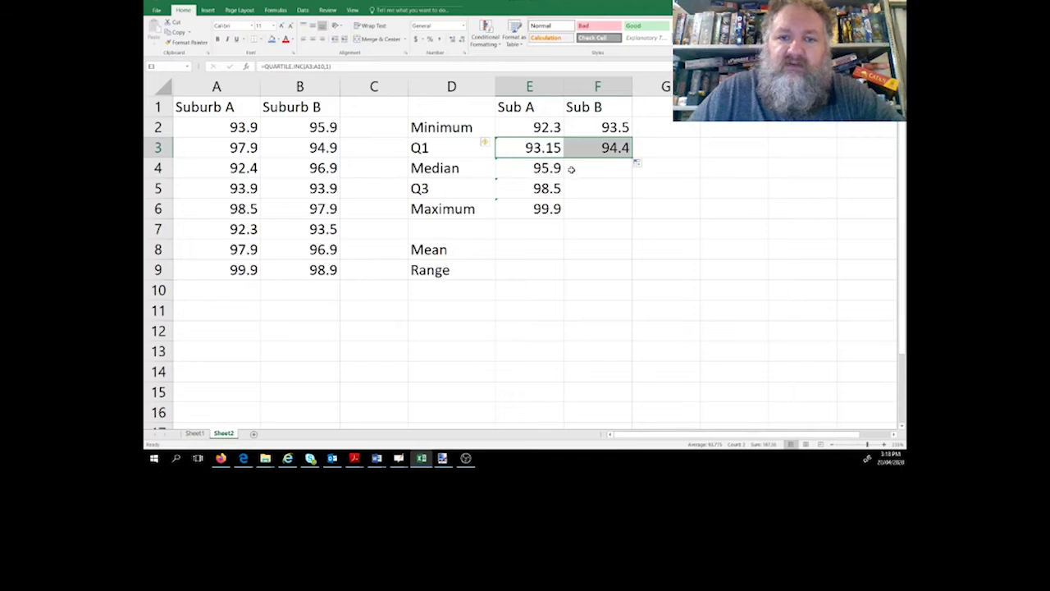
left_click(555, 170)
left_click_drag(563, 178, 603, 199)
left_click(558, 190)
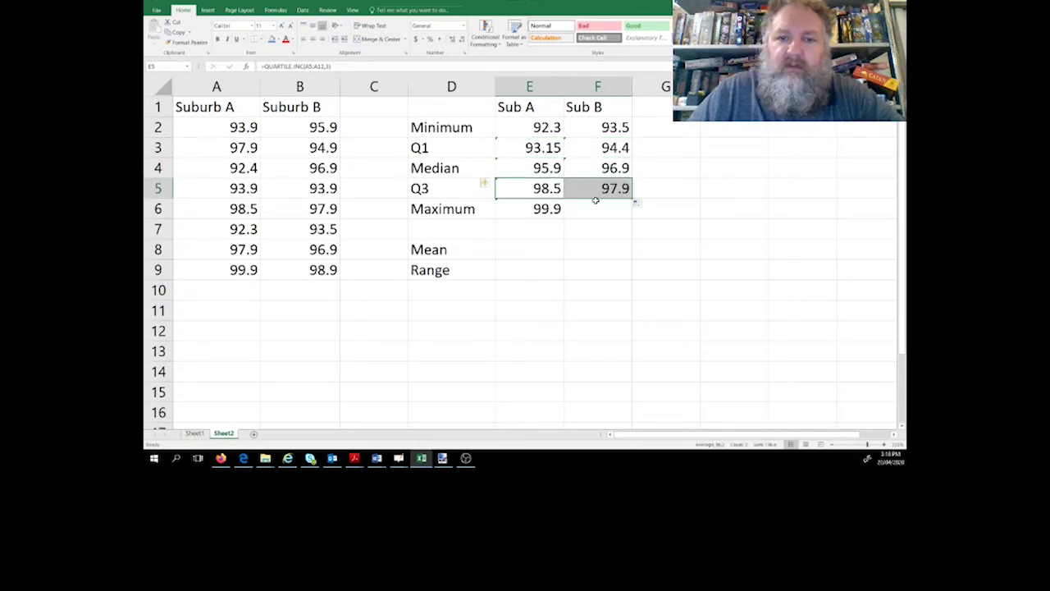
left_click(545, 210)
left_click_drag(564, 220, 609, 218)
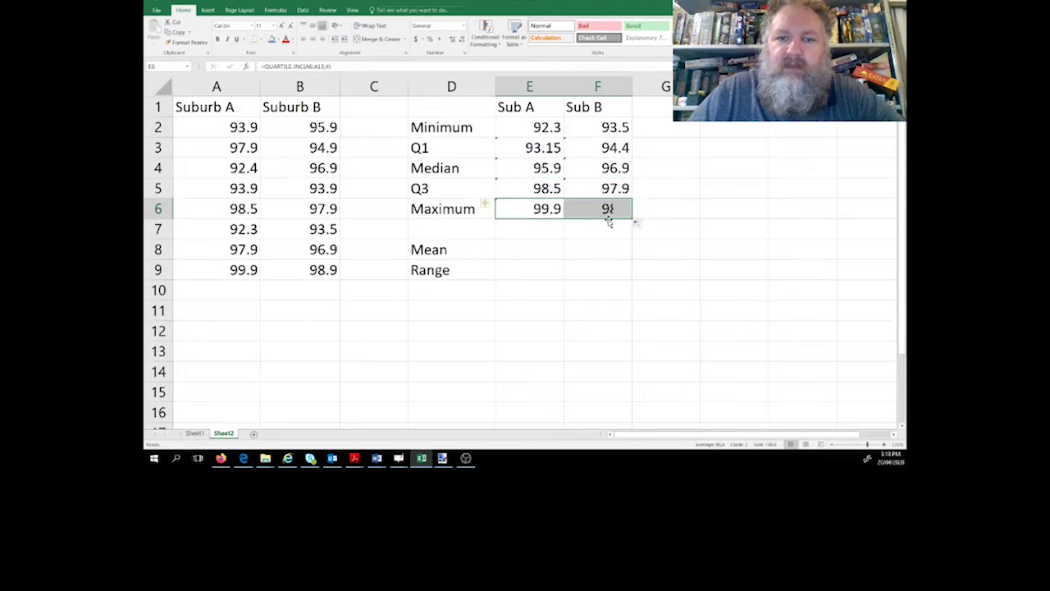
Calculate the Suburb A mean in E8 with =AVERAGE(A2:A9) and fill the formula across to F8.
left_click(547, 251)
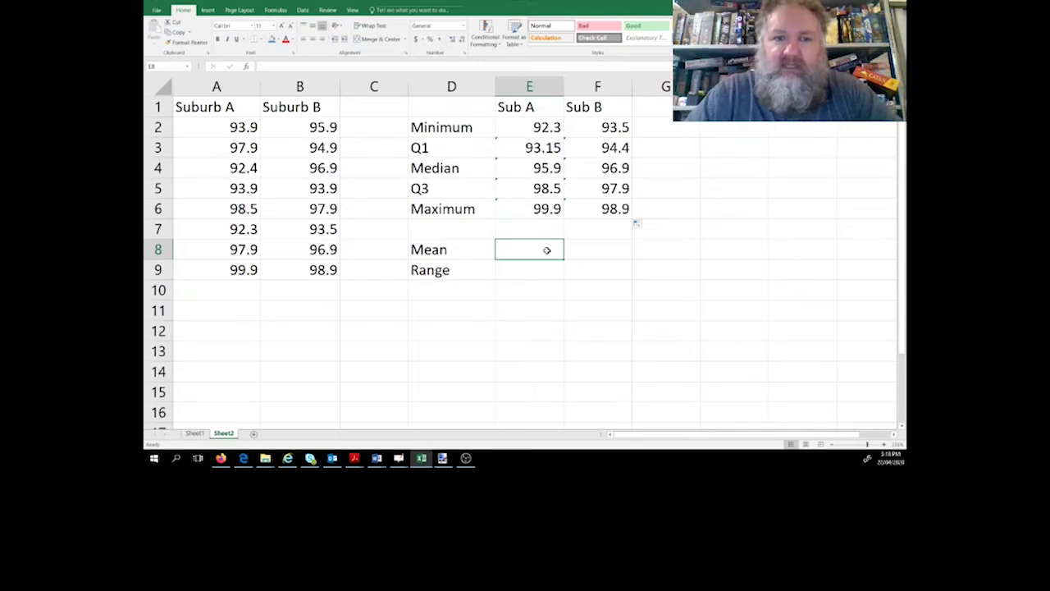
type("=")
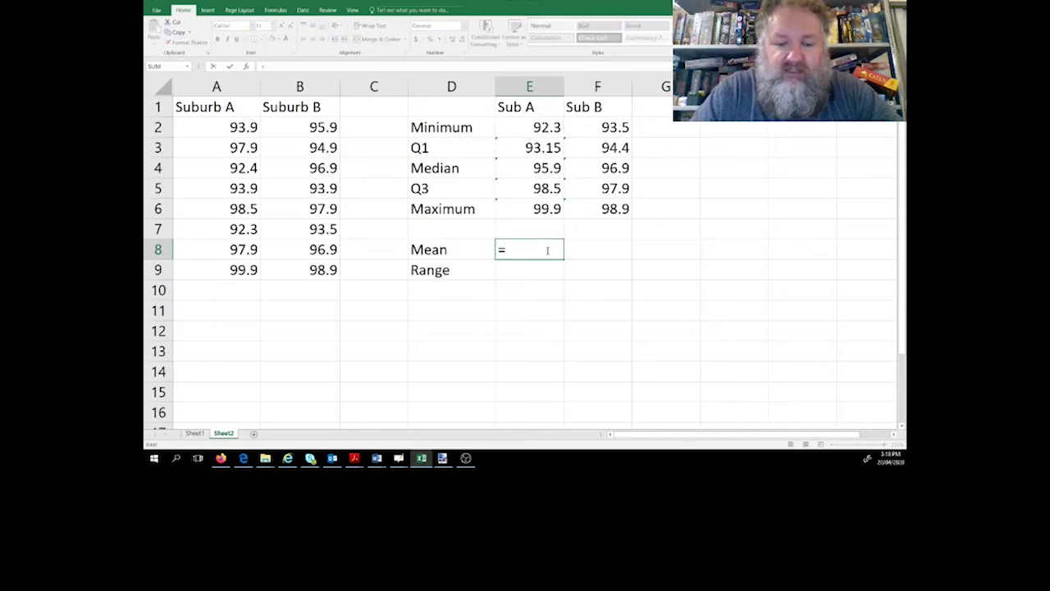
type("av")
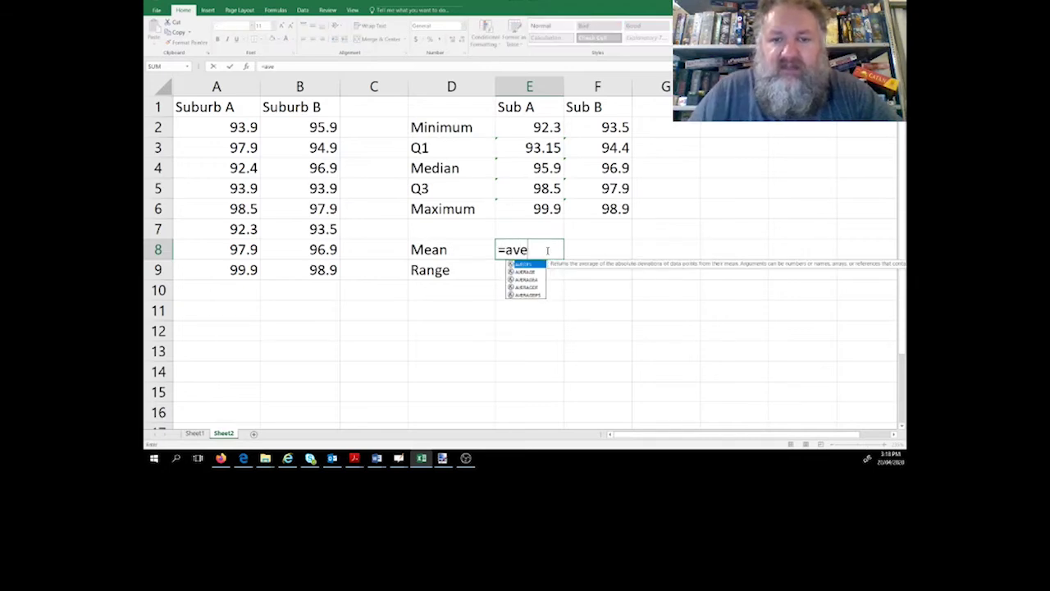
type("e")
double_click(527, 271)
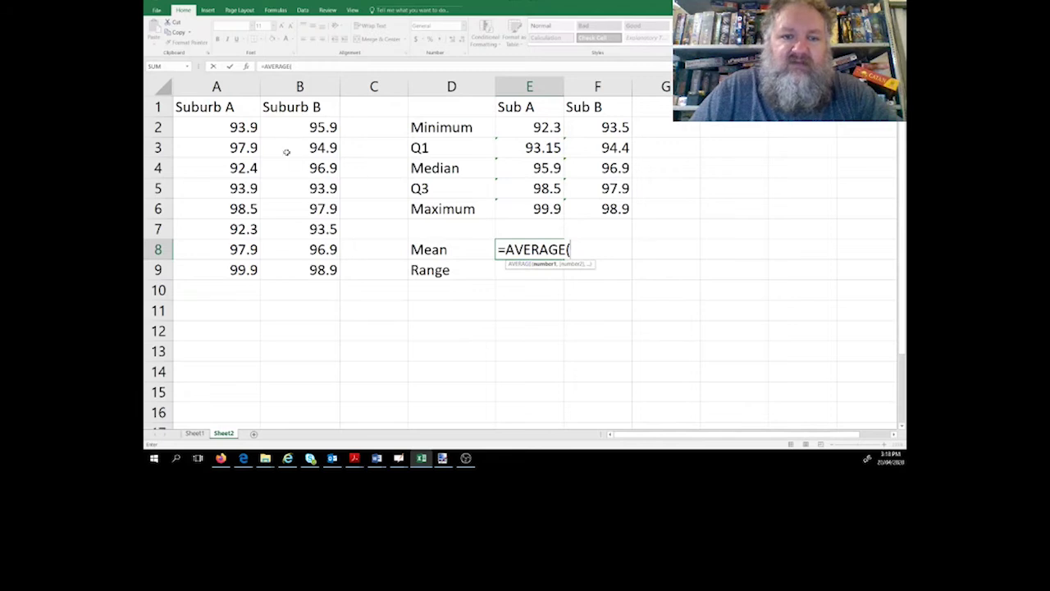
left_click_drag(238, 127, 235, 271)
key("Return")
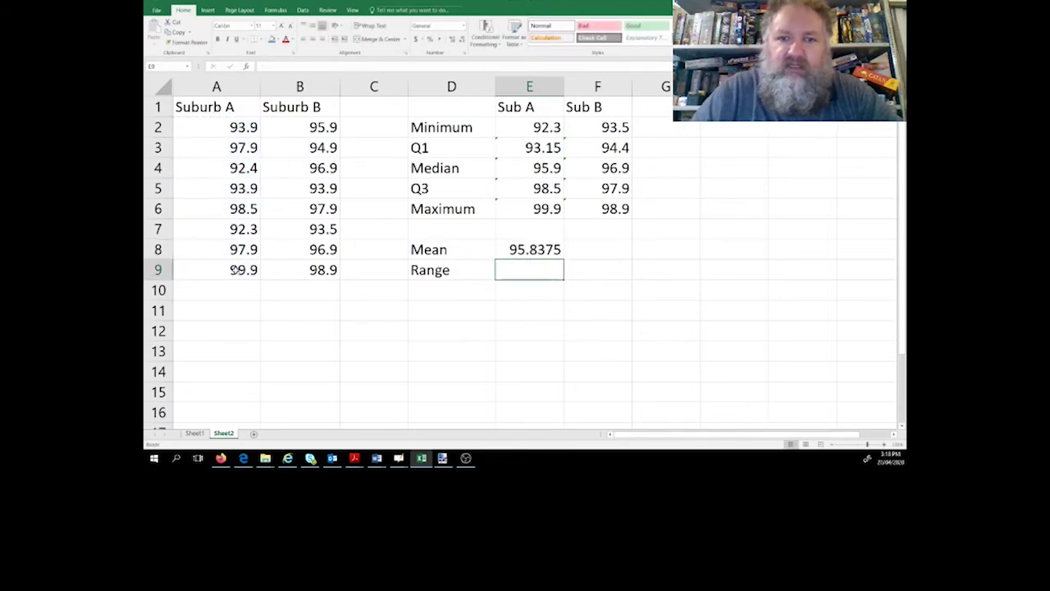
left_click(529, 250)
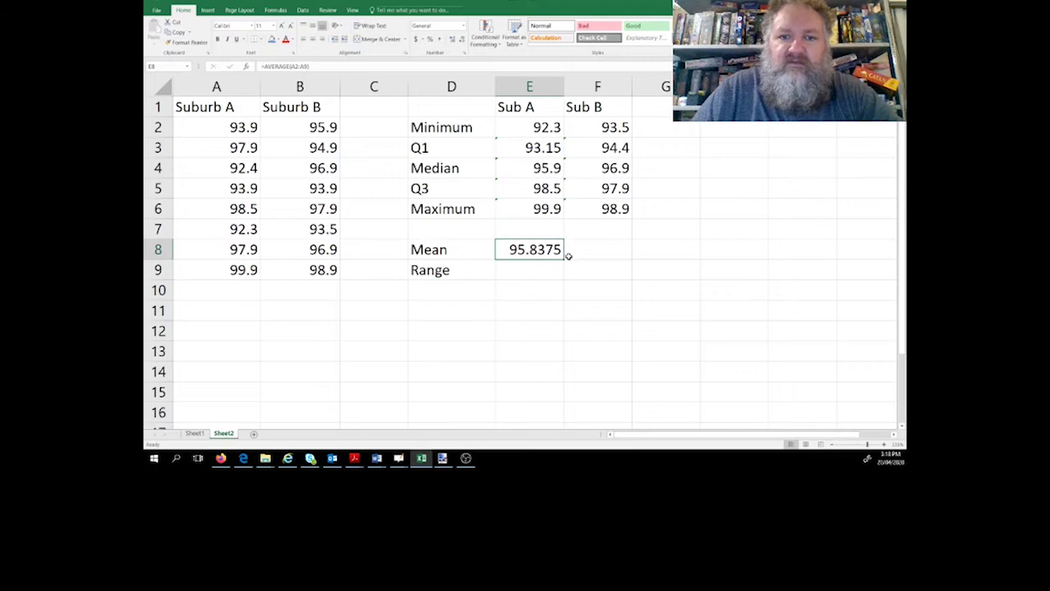
left_click_drag(602, 262, 603, 261)
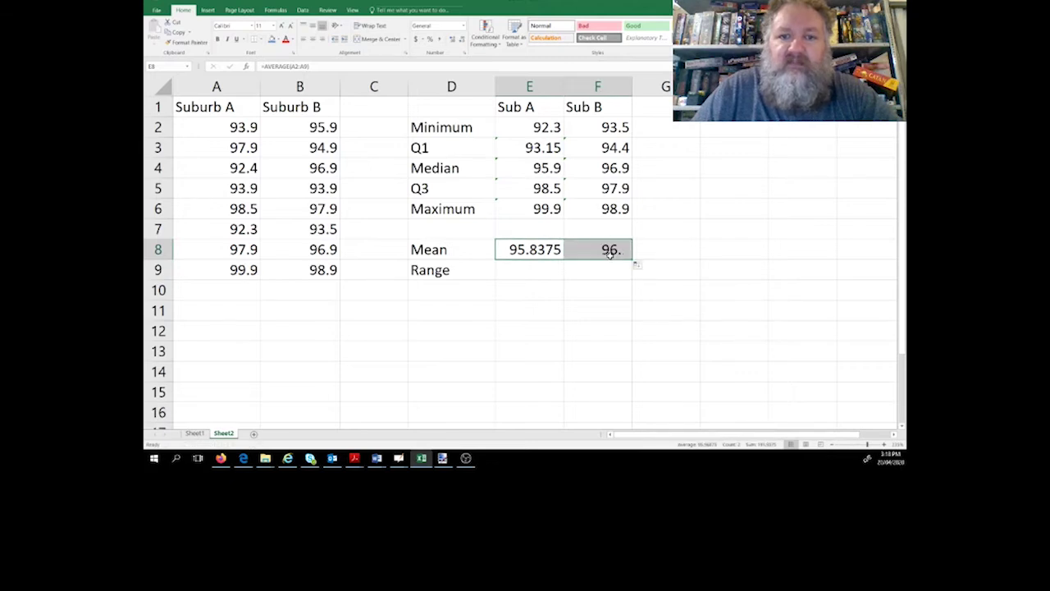
Enter =MAX(A2:A9)-MIN(A2:A9) in E9 to calculate the Suburb A range.
left_click(541, 267)
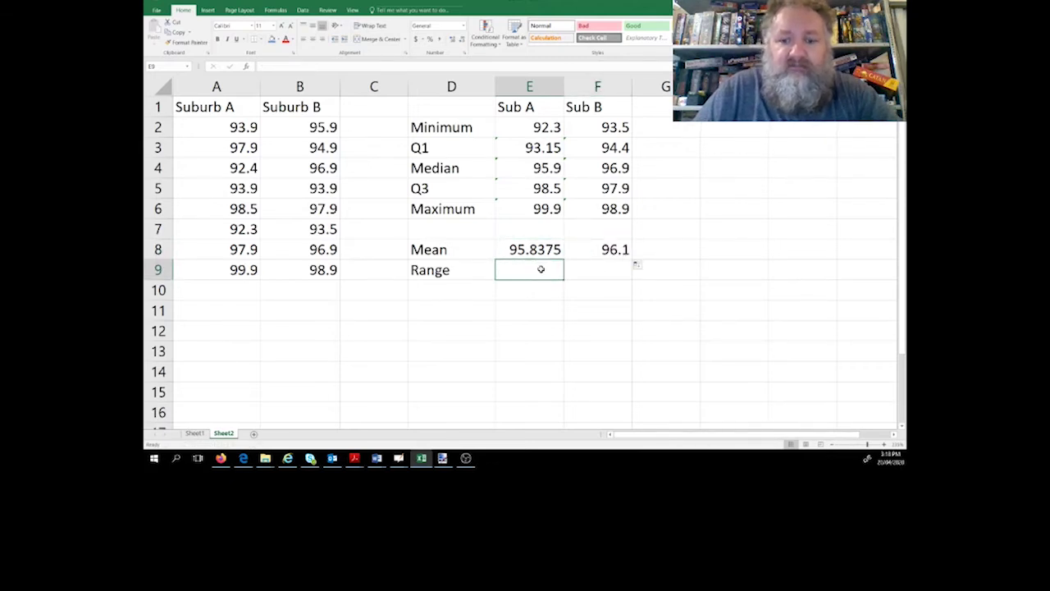
type("=")
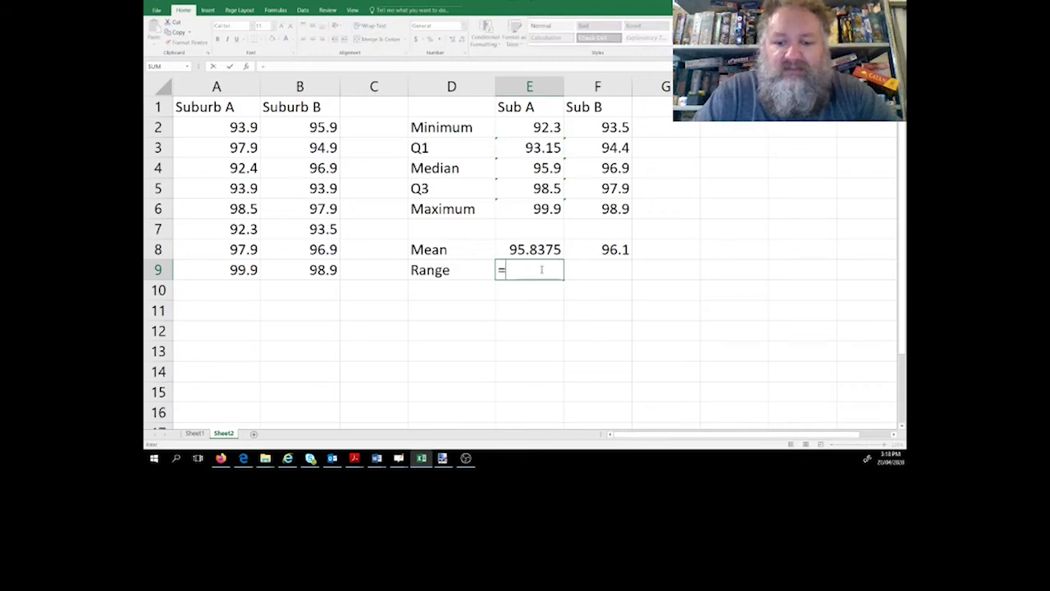
type("Ma")
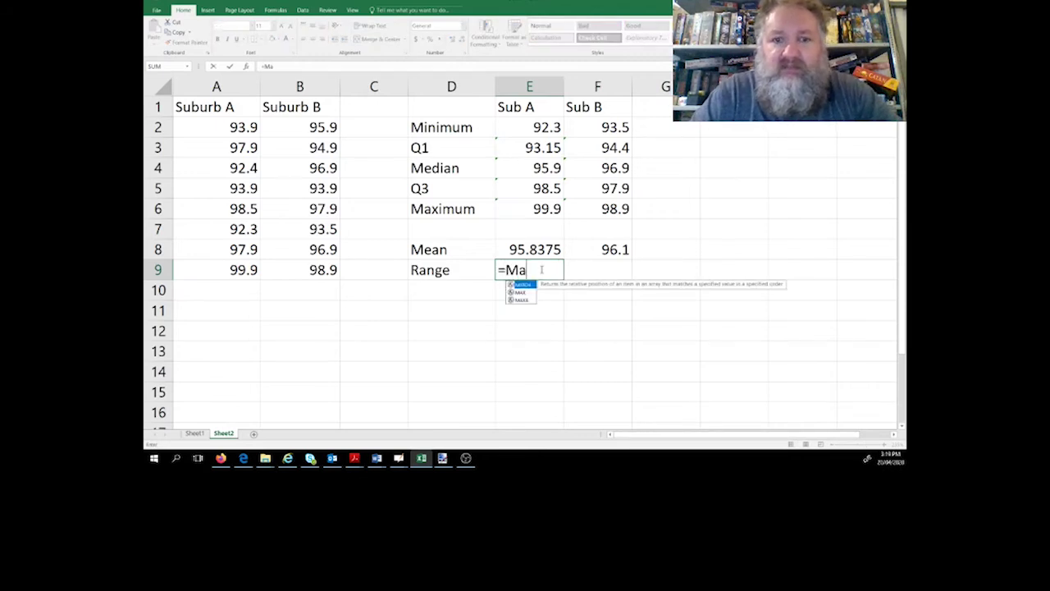
type("x(")
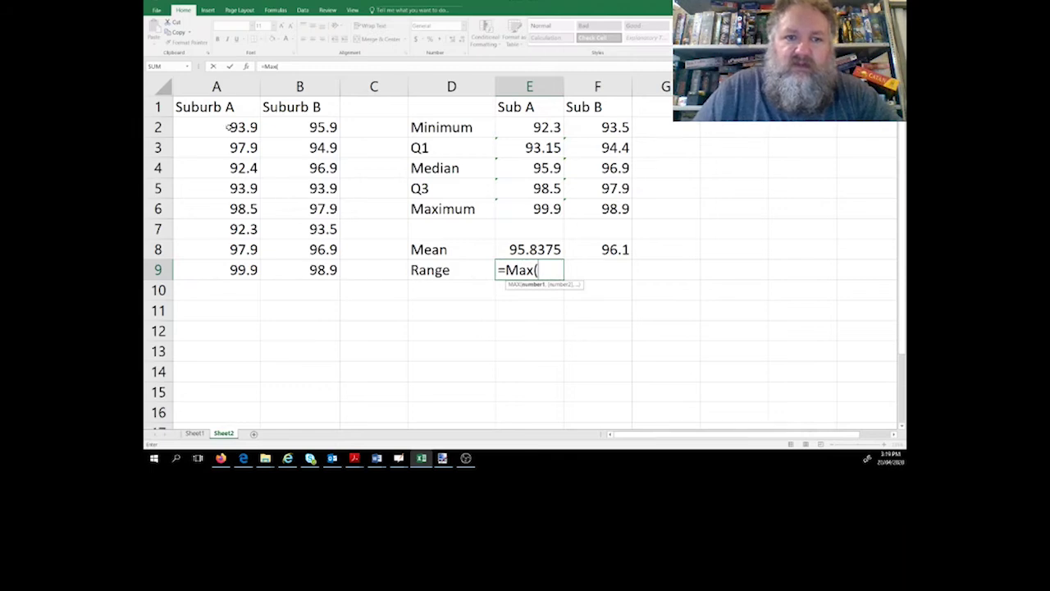
left_click_drag(229, 123, 242, 273)
type(")")
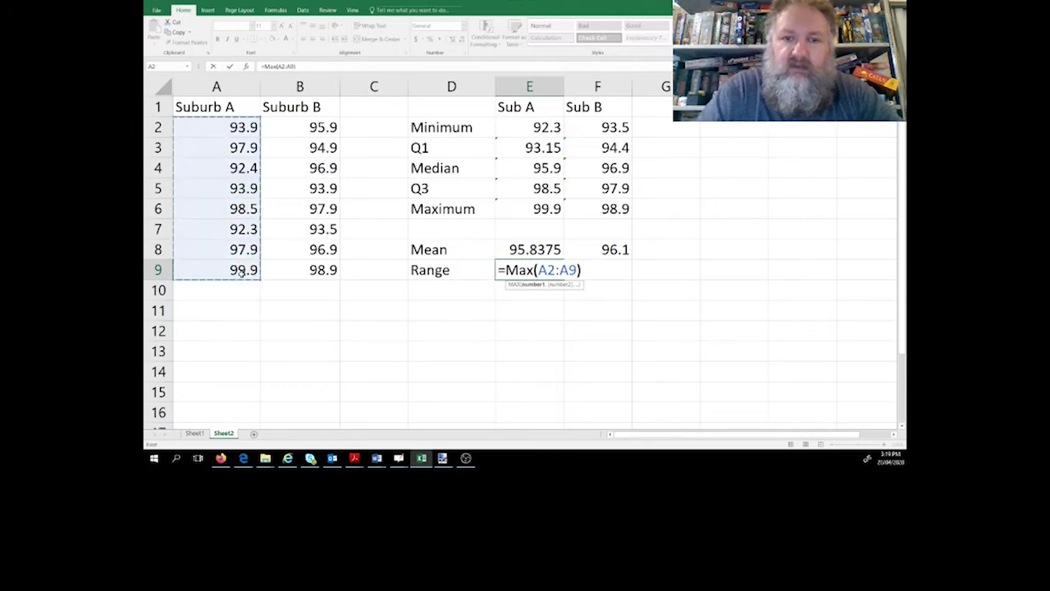
type("-")
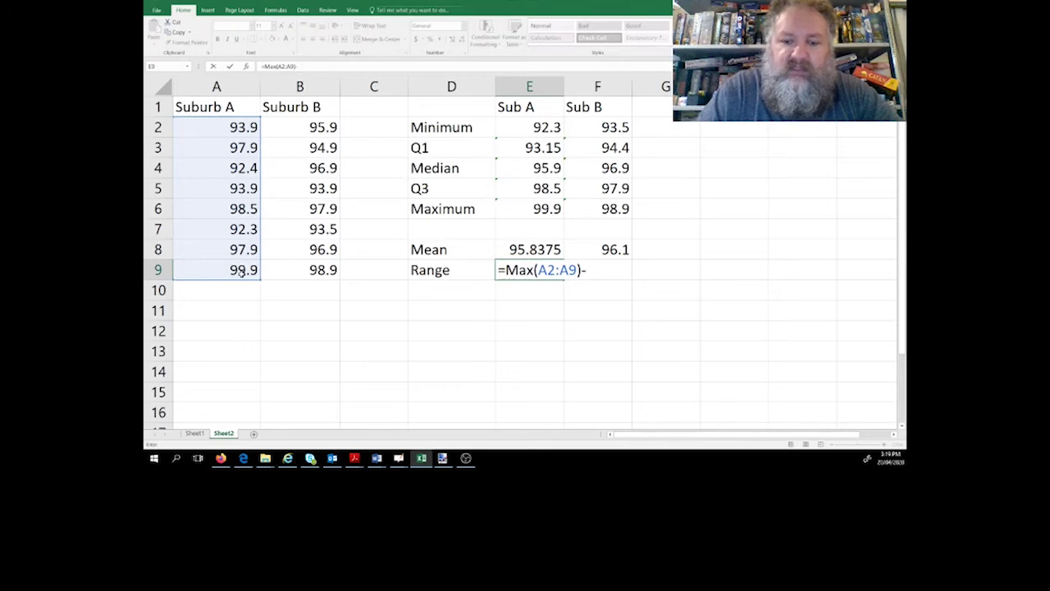
type("min(")
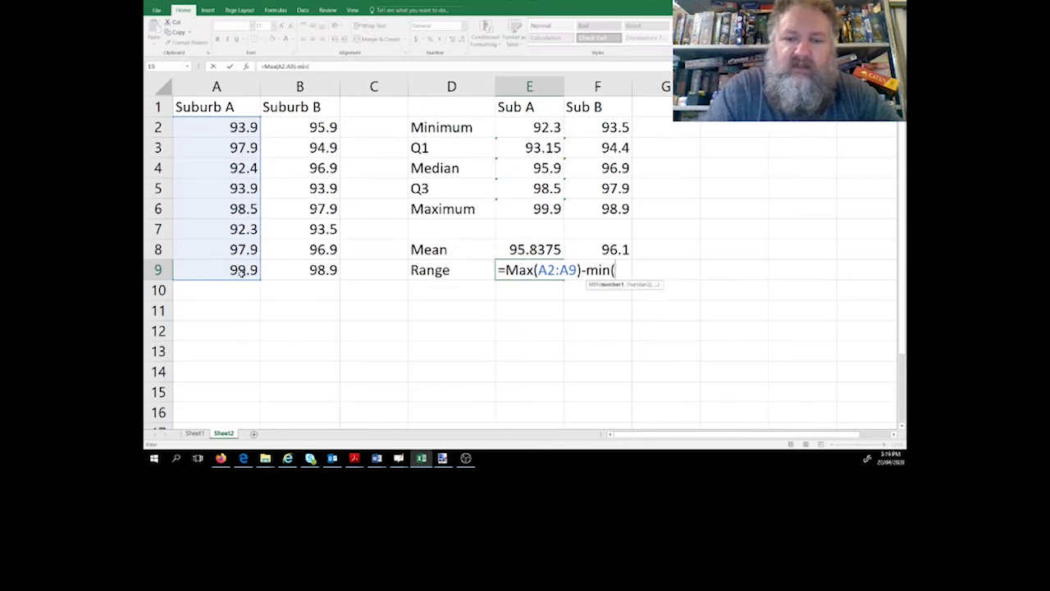
left_click_drag(208, 132, 233, 270)
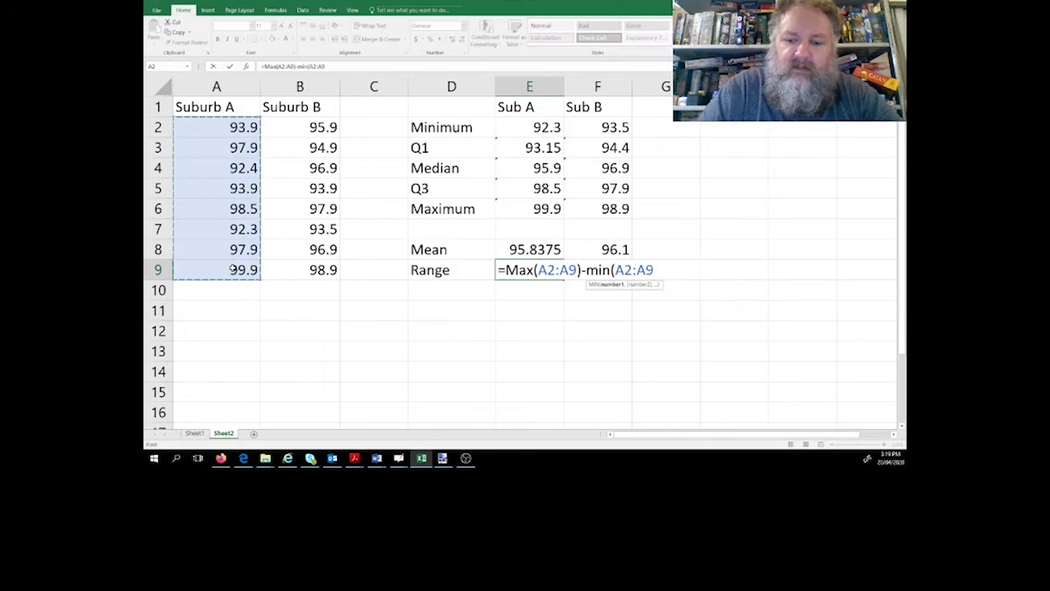
type(")")
key("Return")
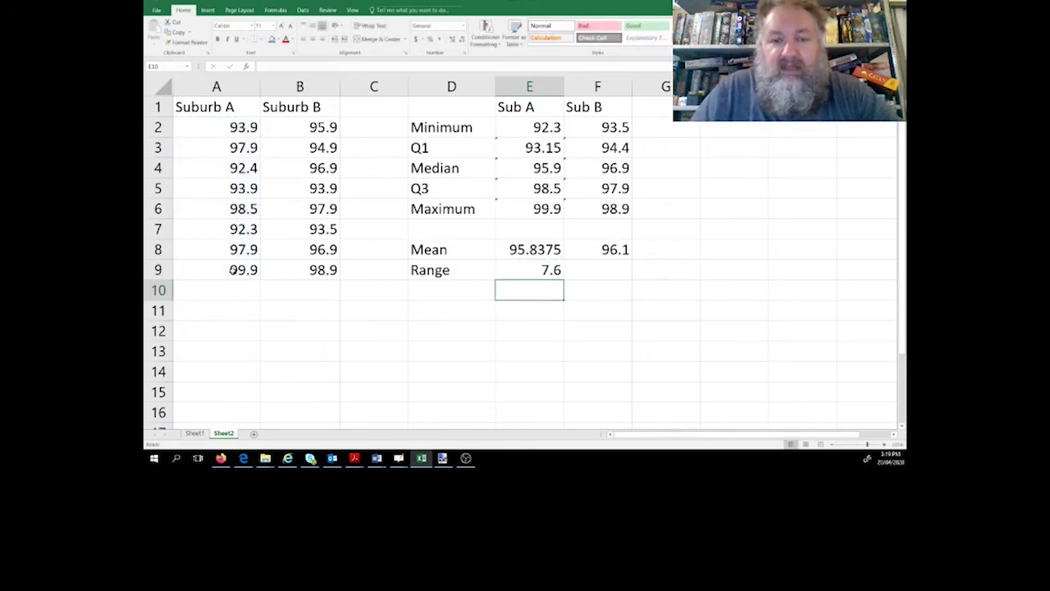
Fill the range formula from E9 across to F9 for Suburb B.
left_click(537, 269)
left_click_drag(562, 279, 632, 277)
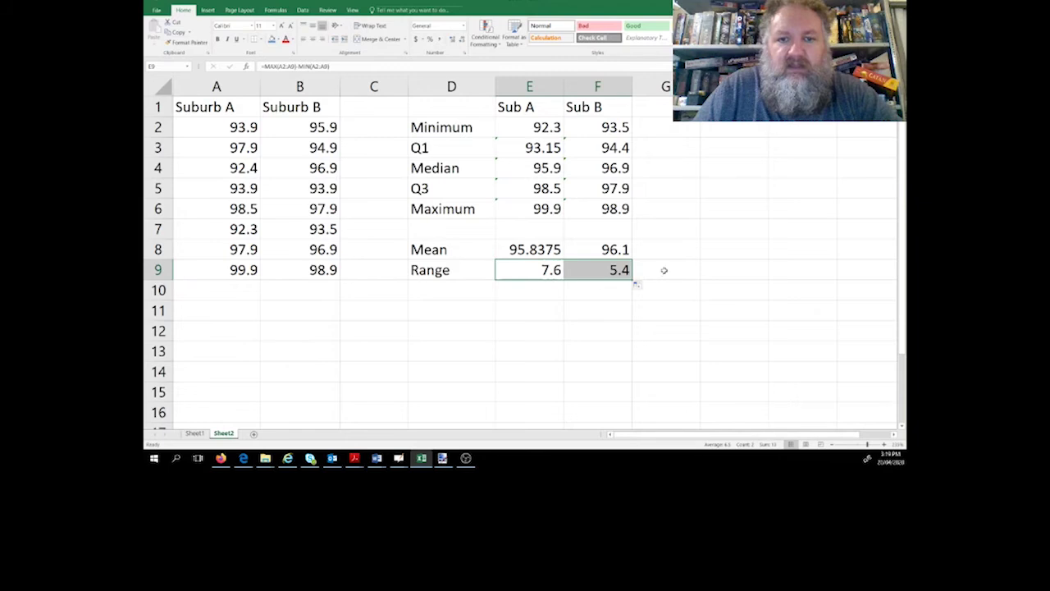
left_click(664, 270)
left_click(760, 276)
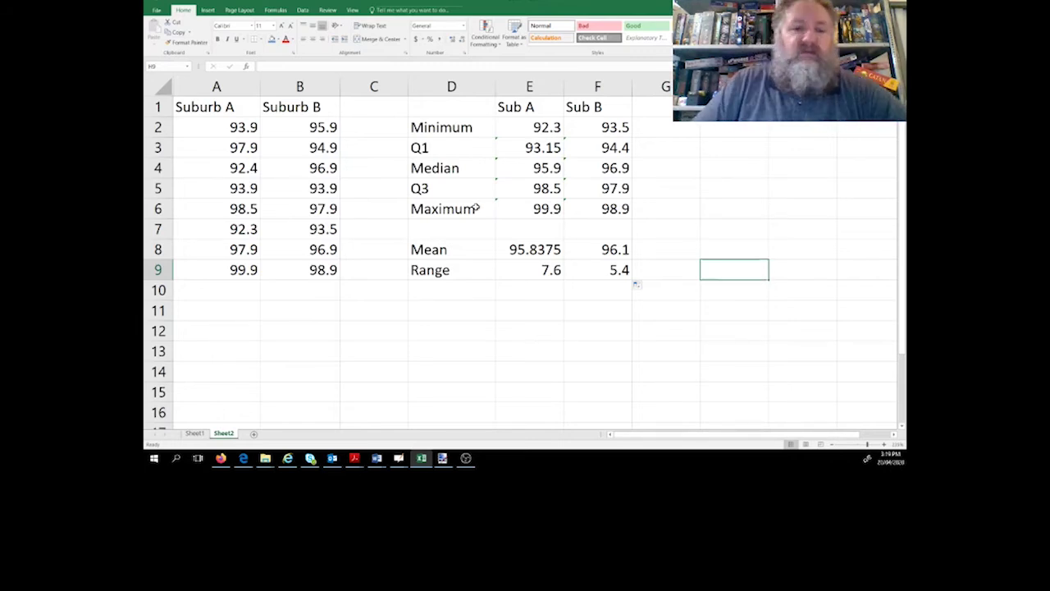
Insert a Box and Whisker chart from the suburb data in A2:B9.
left_click_drag(206, 129, 301, 269)
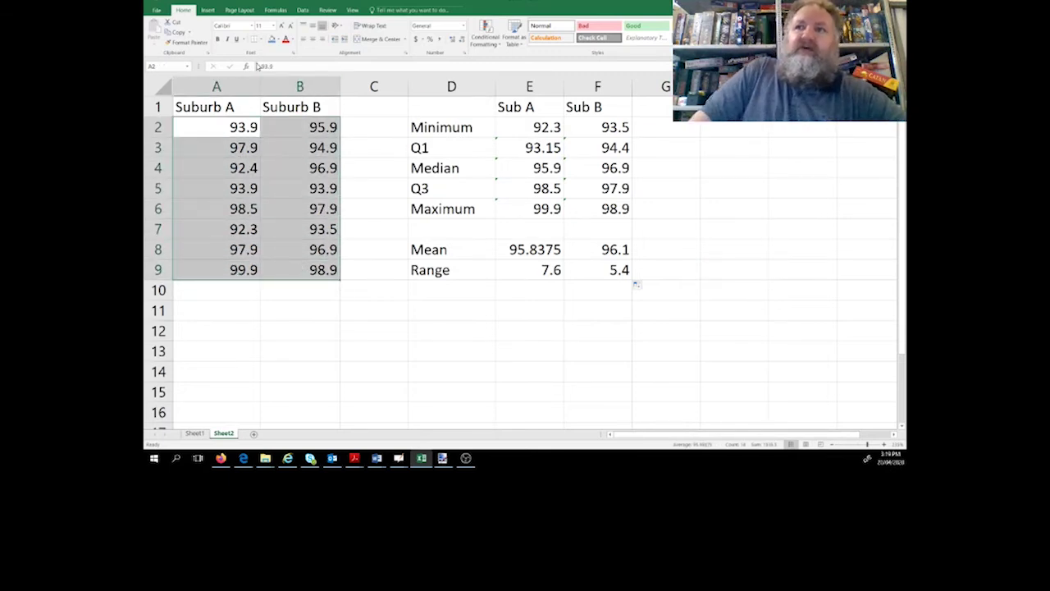
left_click(206, 11)
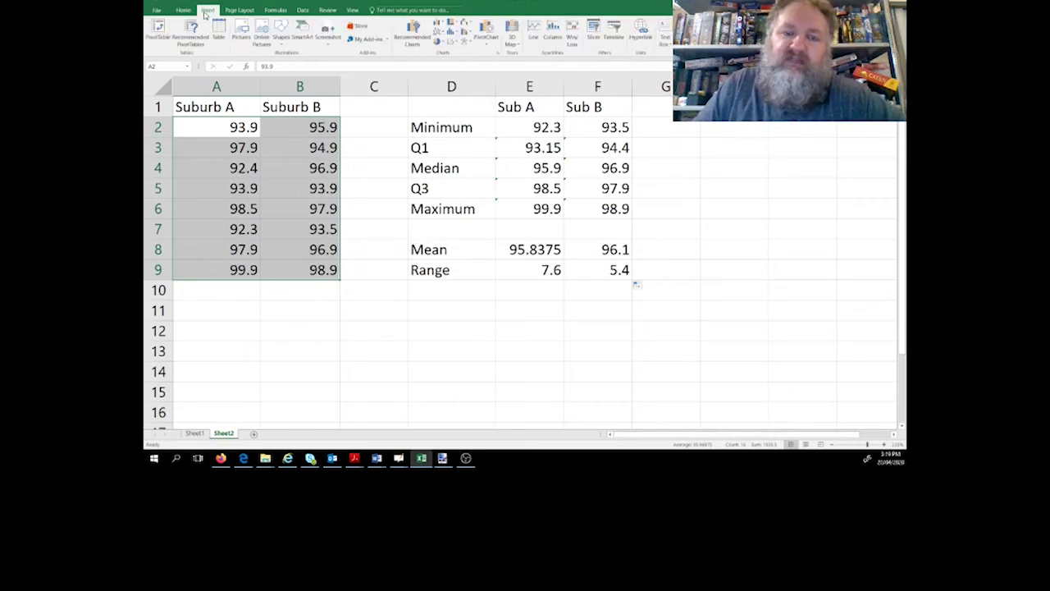
left_click(457, 34)
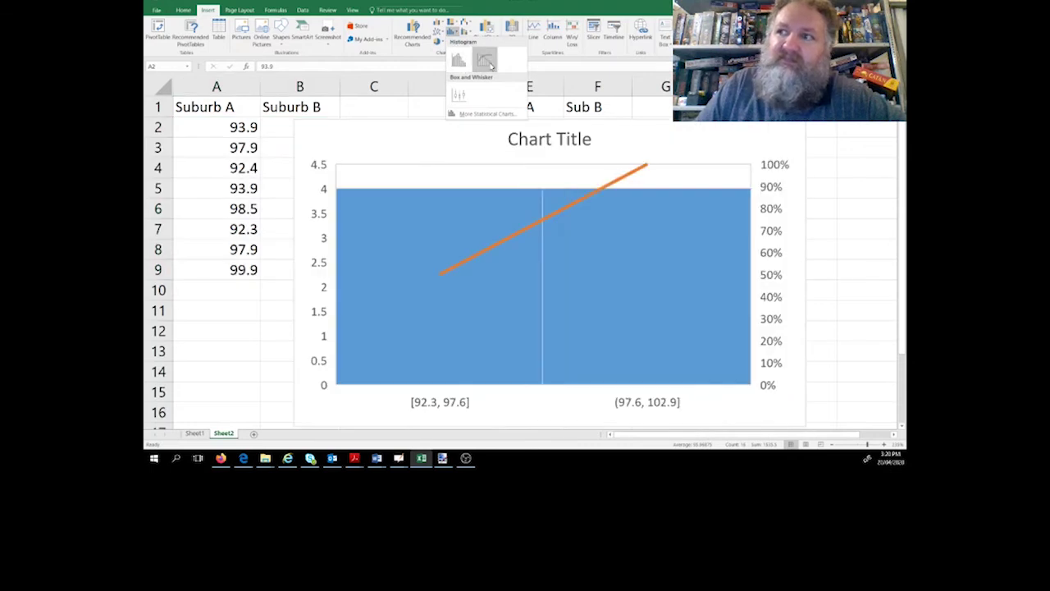
left_click(463, 99)
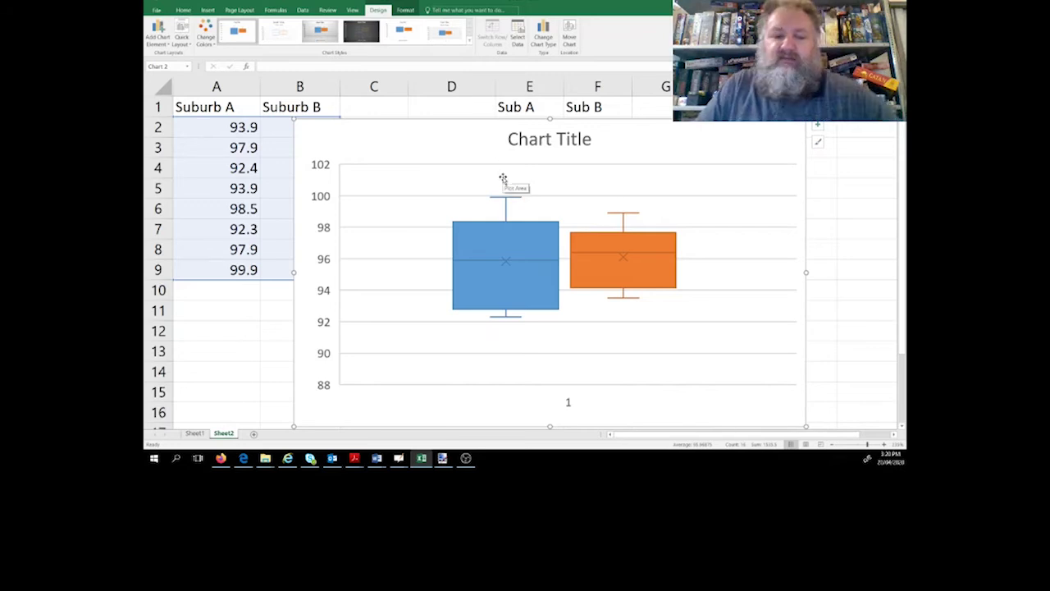
Narrow the box plot chart and place it beside the summary table so the statistics are uncovered.
scroll(503, 179, "down", 1)
scroll(503, 179, "down", 2)
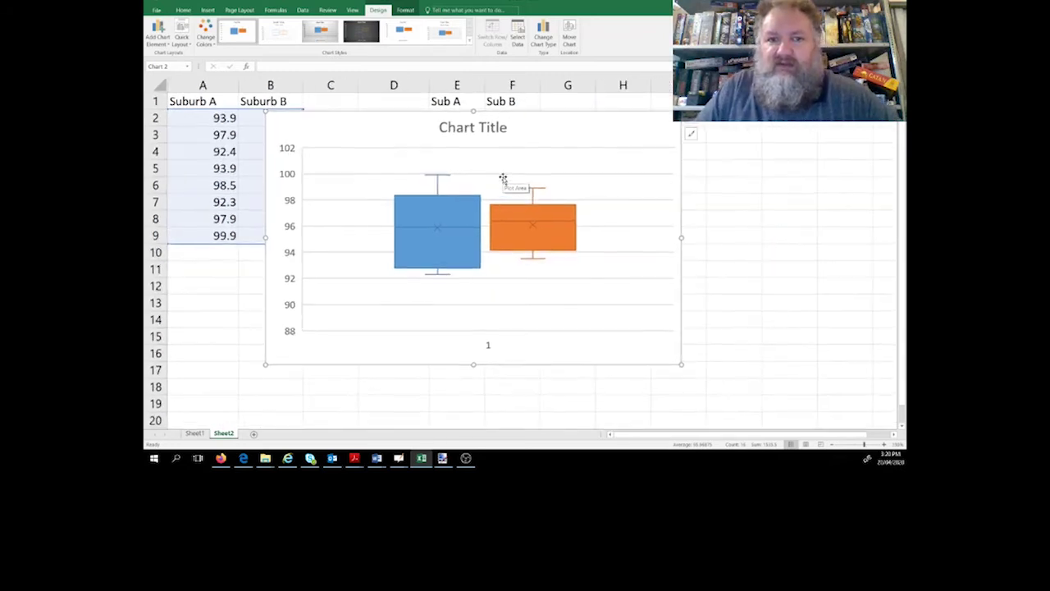
left_click_drag(565, 137, 694, 140)
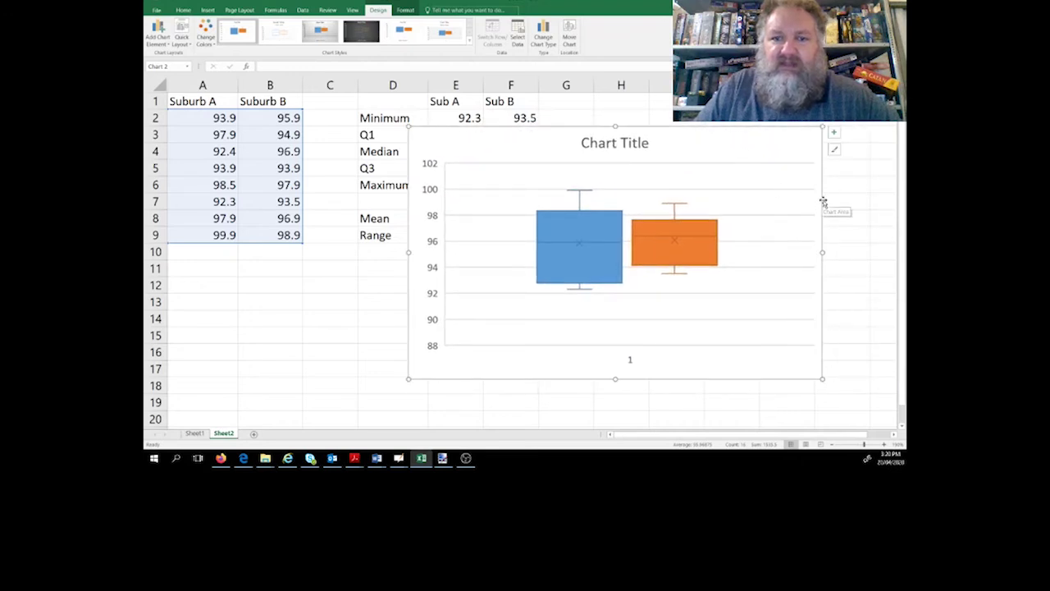
left_click_drag(823, 254, 694, 254)
left_click_drag(619, 145, 763, 155)
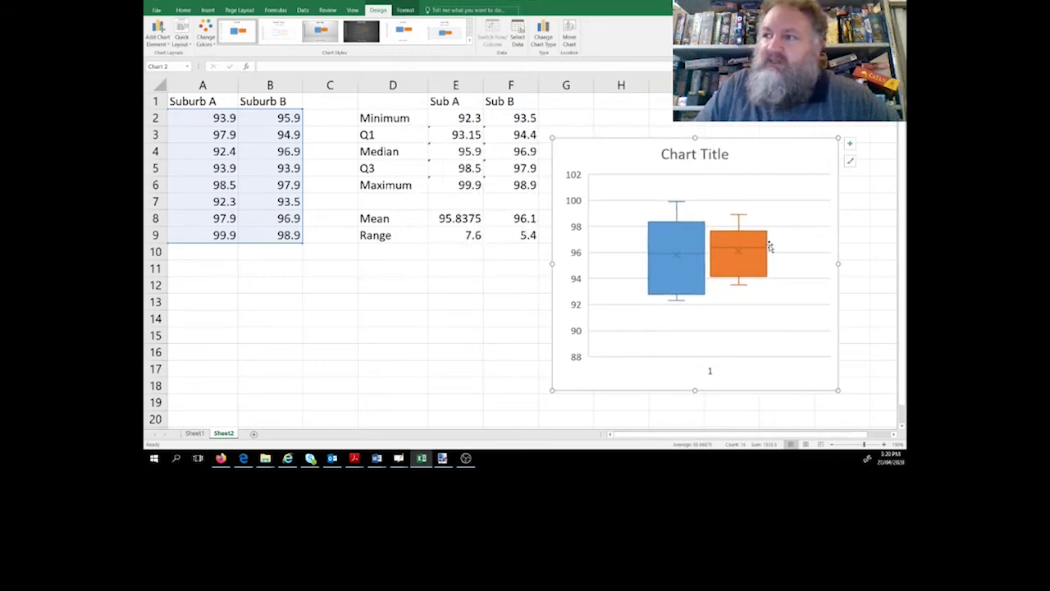
Set the quartile calculation of the orange Suburb B box plot series to Inclusive median.
right_click(748, 264)
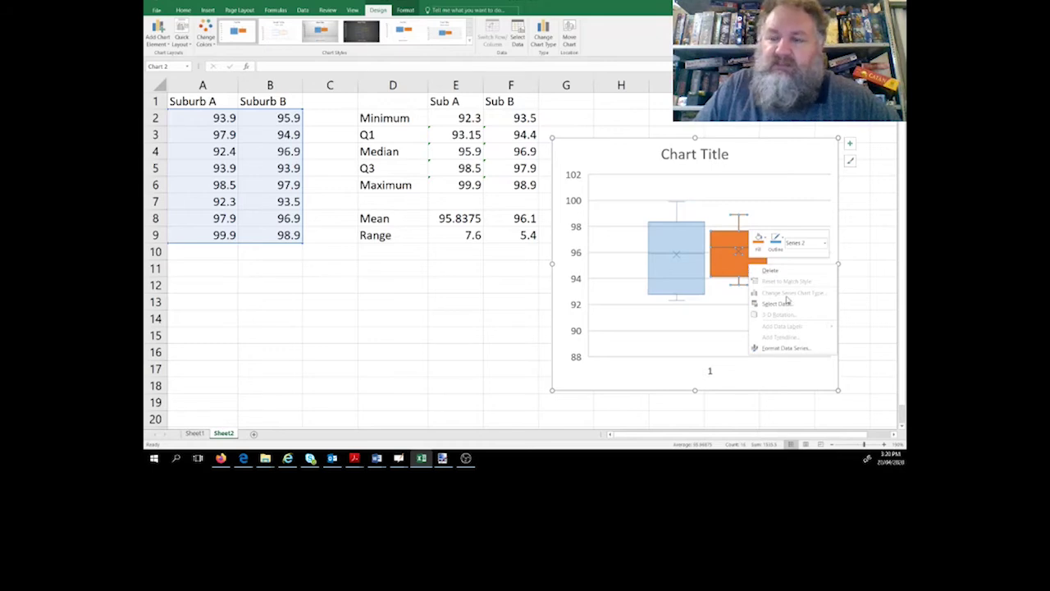
left_click(789, 349)
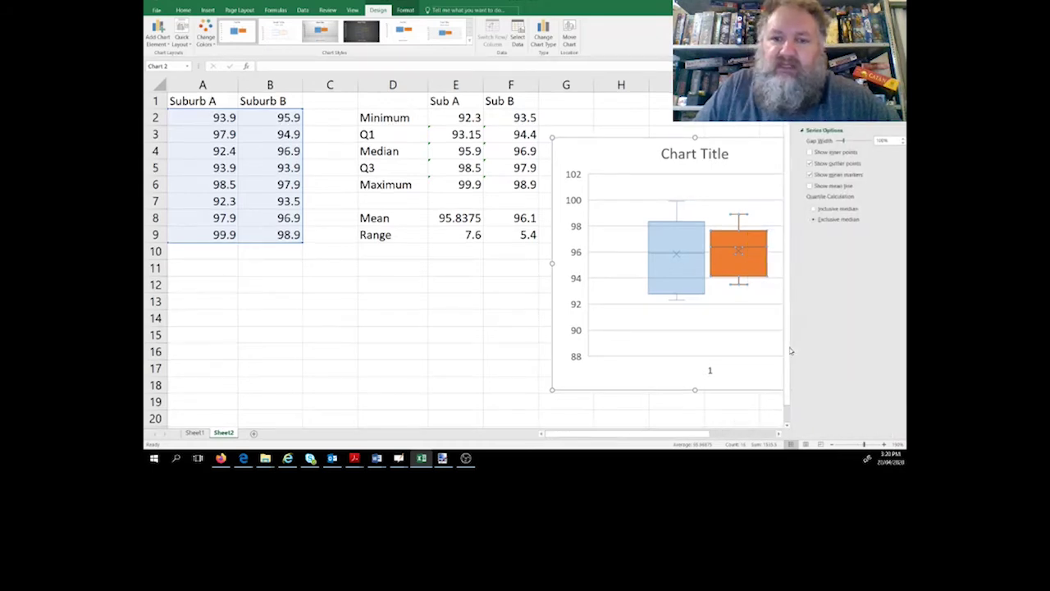
left_click(821, 211)
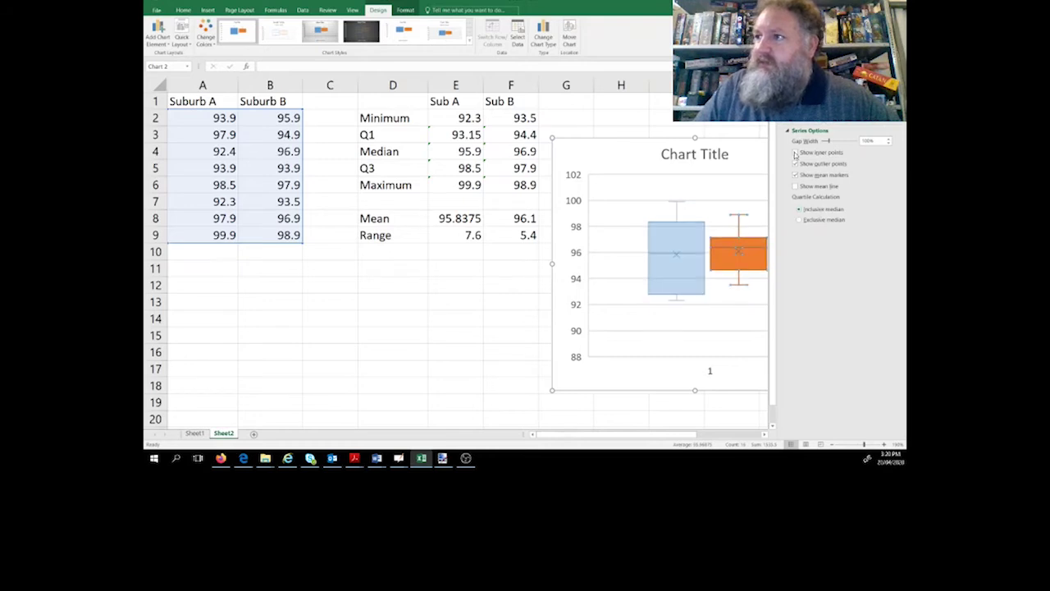
left_click(896, 114)
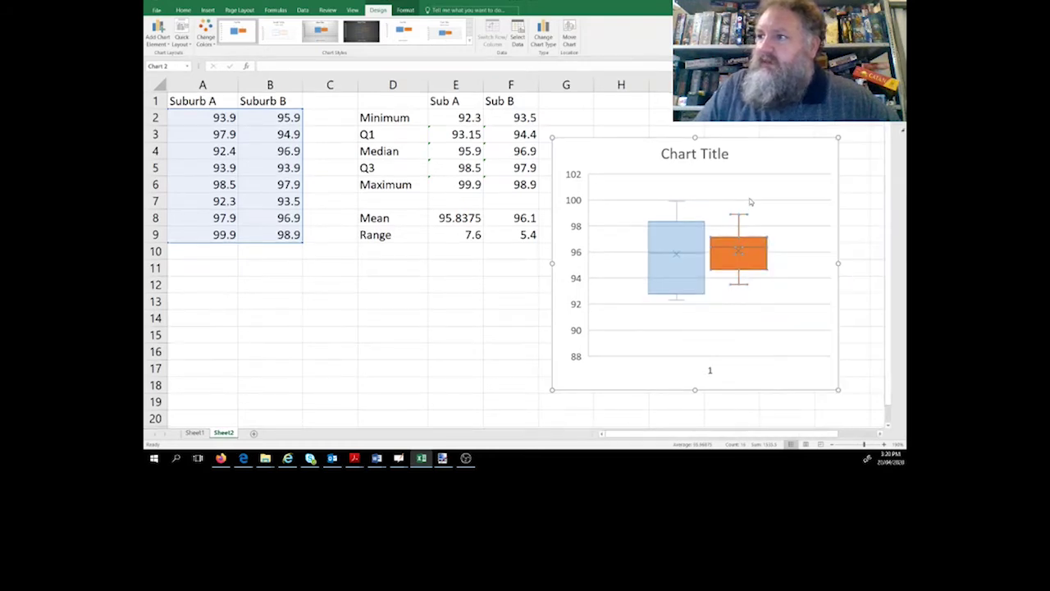
Set the quartile calculation of the blue Suburb A box plot series to Inclusive median.
left_click(681, 263)
right_click(687, 271)
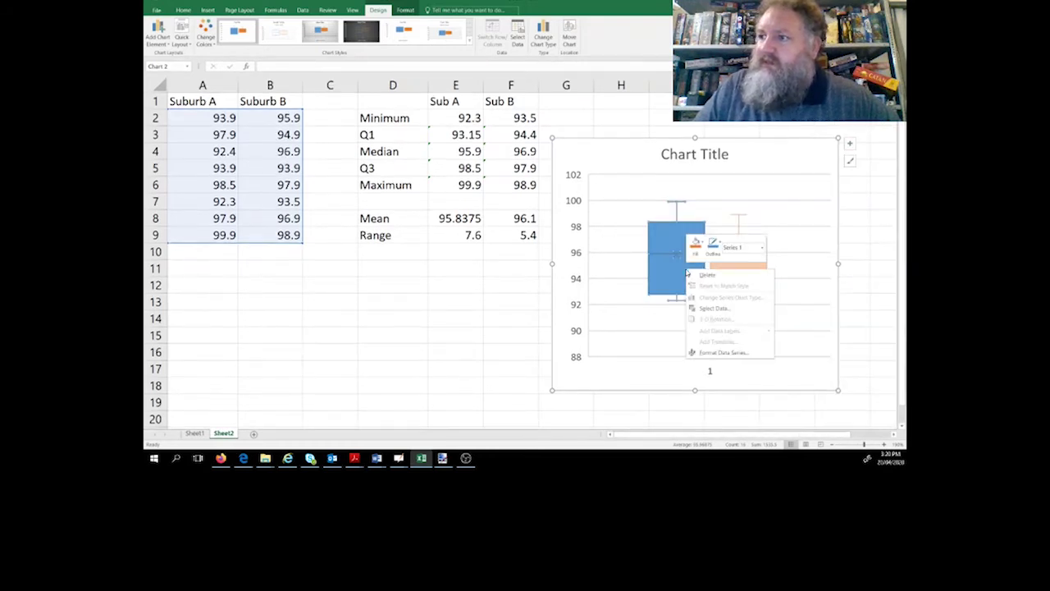
left_click(720, 352)
left_click(812, 210)
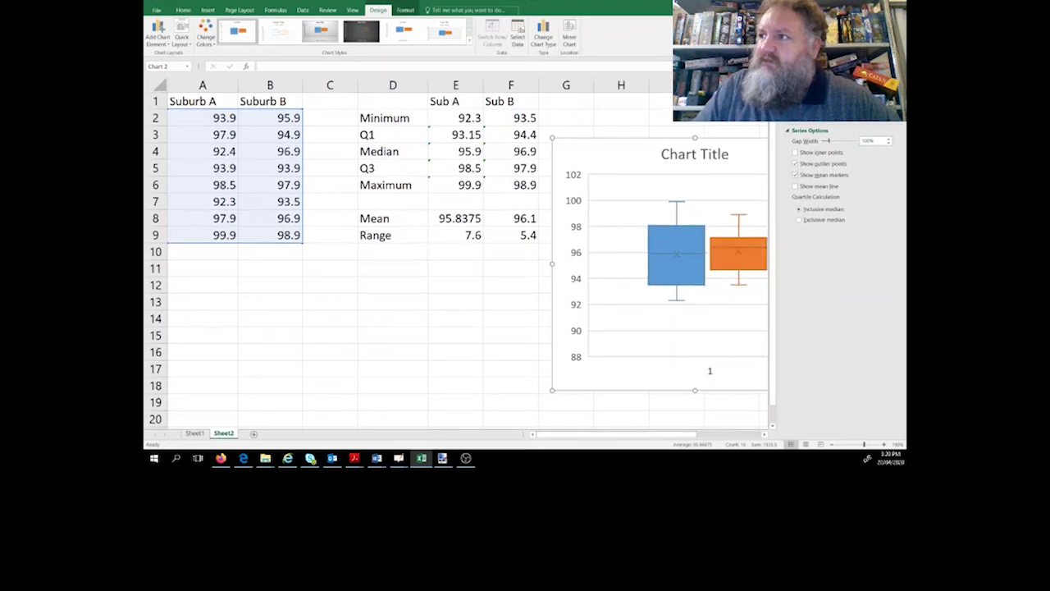
left_click(897, 113)
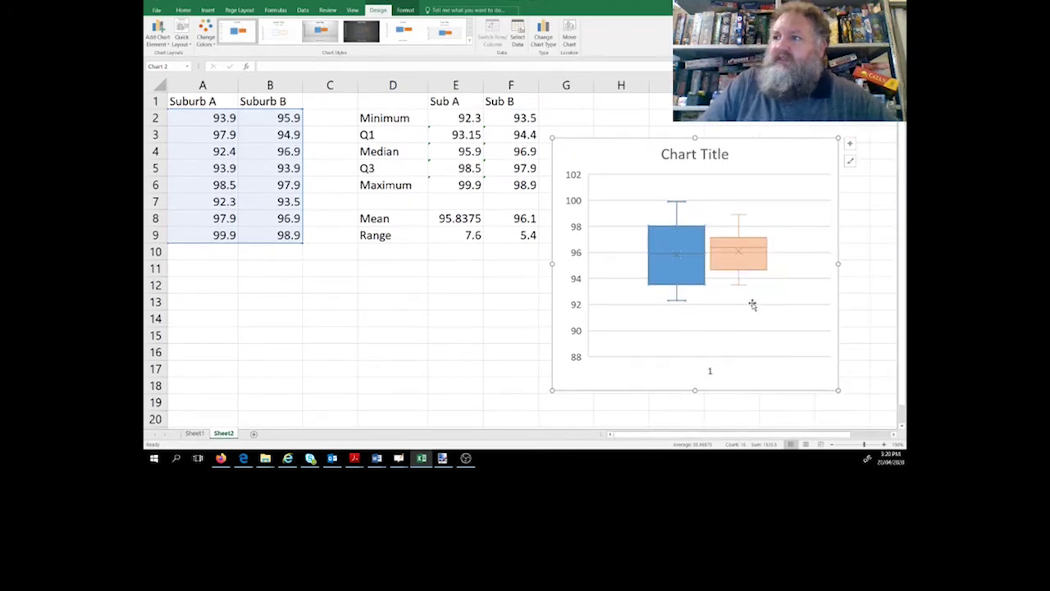
Remove the title and the horizontal category axis from the box and whisker chart.
left_click(726, 153)
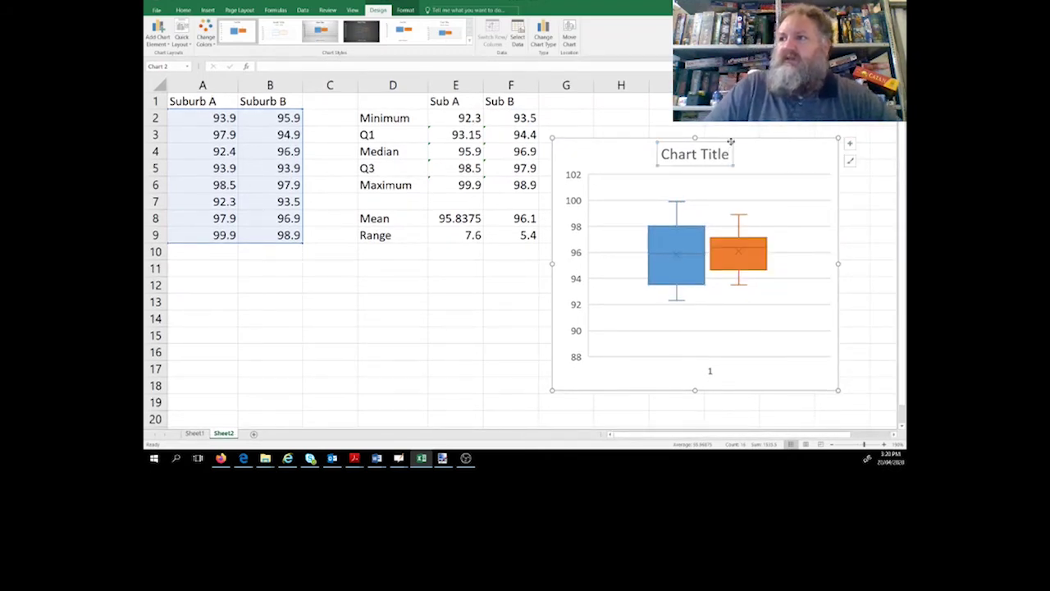
key("Delete")
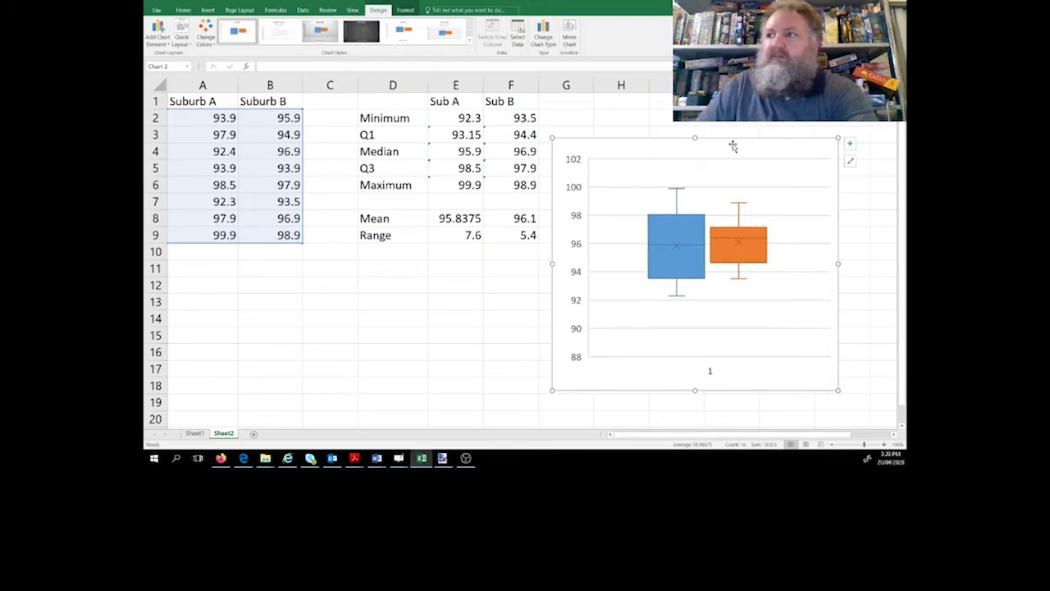
right_click(710, 370)
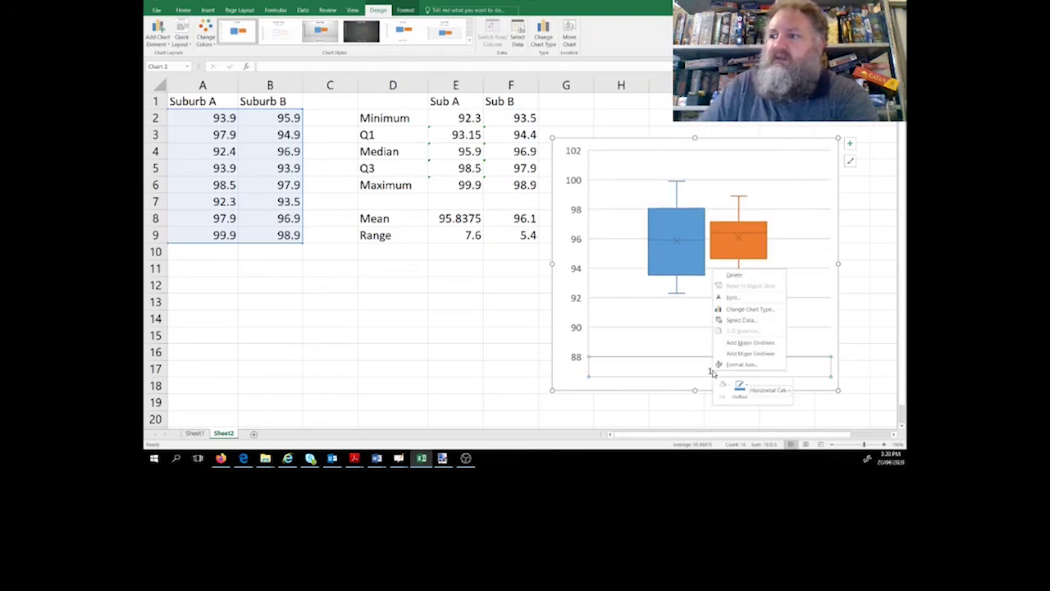
left_click(740, 276)
key("Delete")
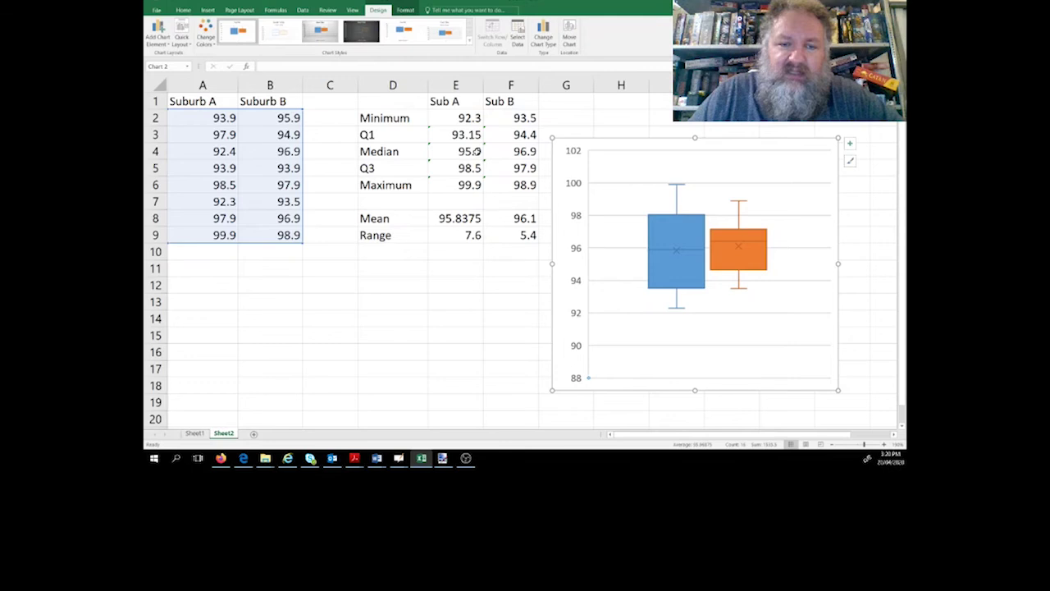
Compare Suburb A's minimum and maximum in the summary table with the whisker ends of the blue box plot.
left_click(452, 118)
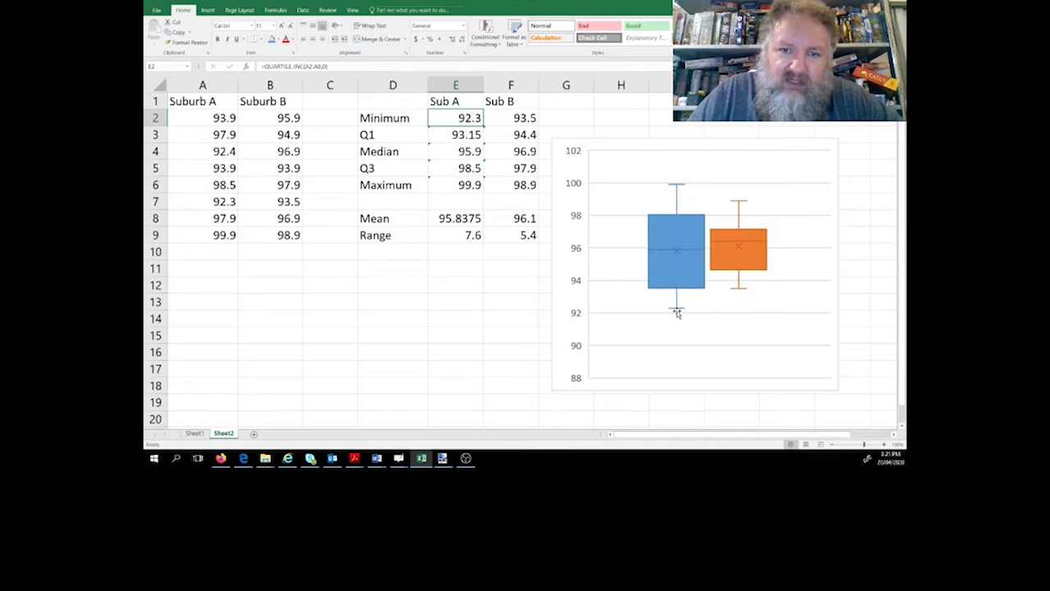
left_click(461, 188)
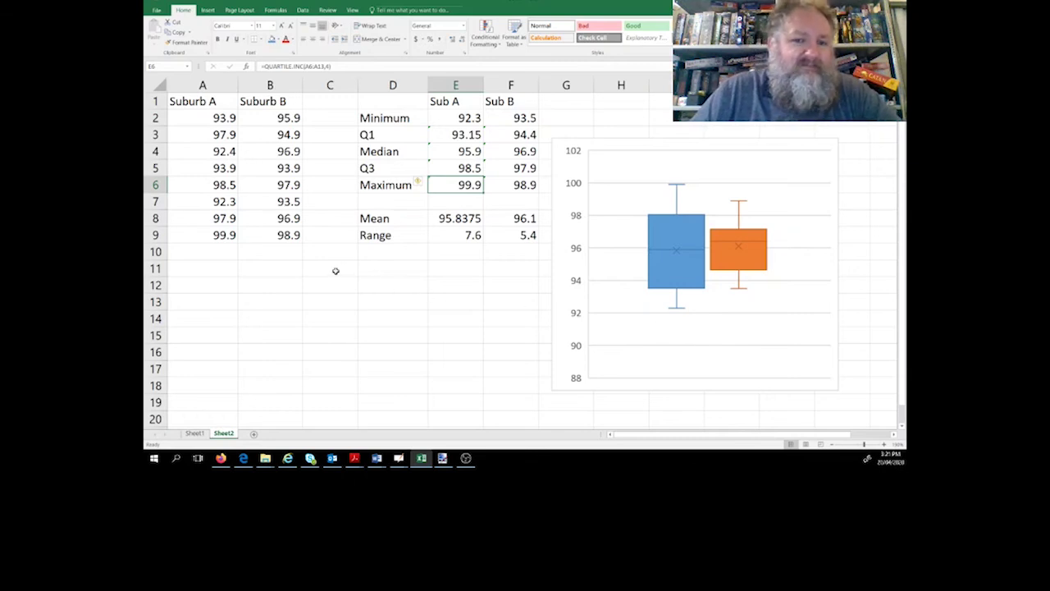
Try 99.9 as the last Suburb B value in B9 to test the chart's response, and undo the entry.
left_click(263, 236)
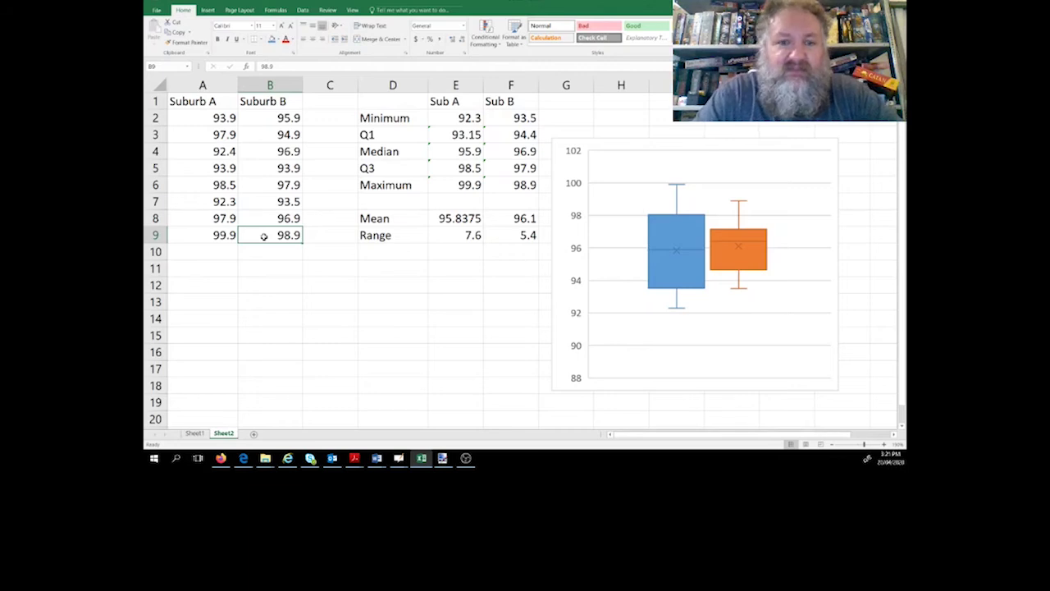
type("99.9")
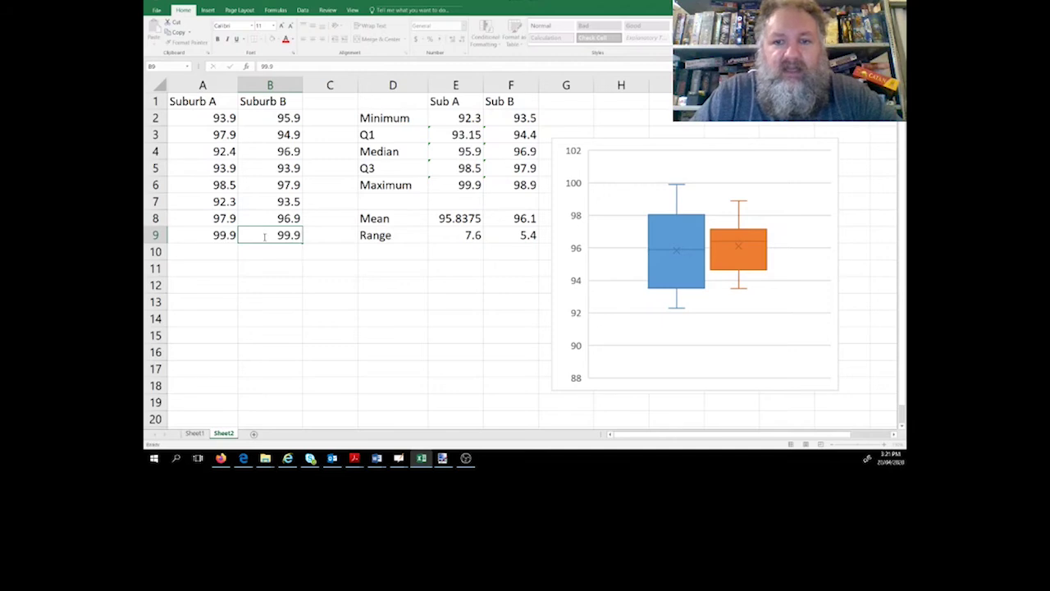
key("Return")
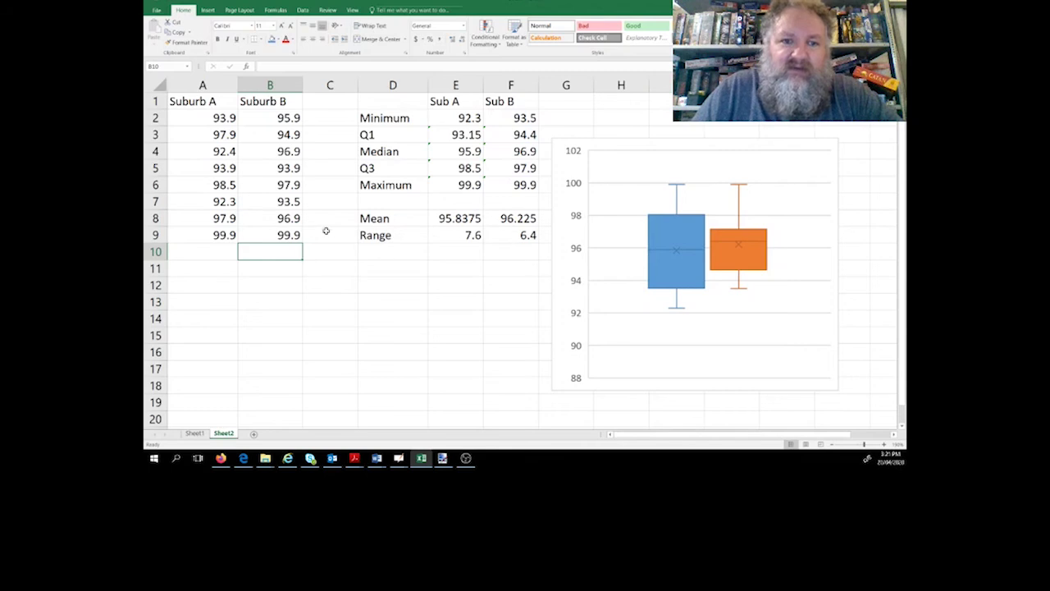
key("ctrl+z")
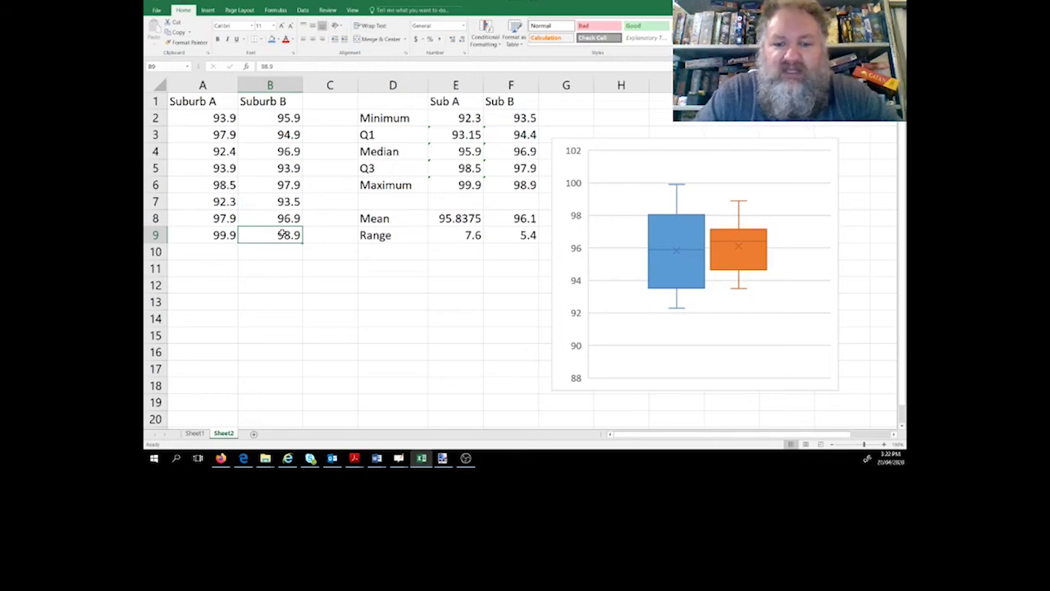
Enter 99.9 in B9 once more to observe the Suburb B statistics, and set the cell back to 98.9.
type("99")
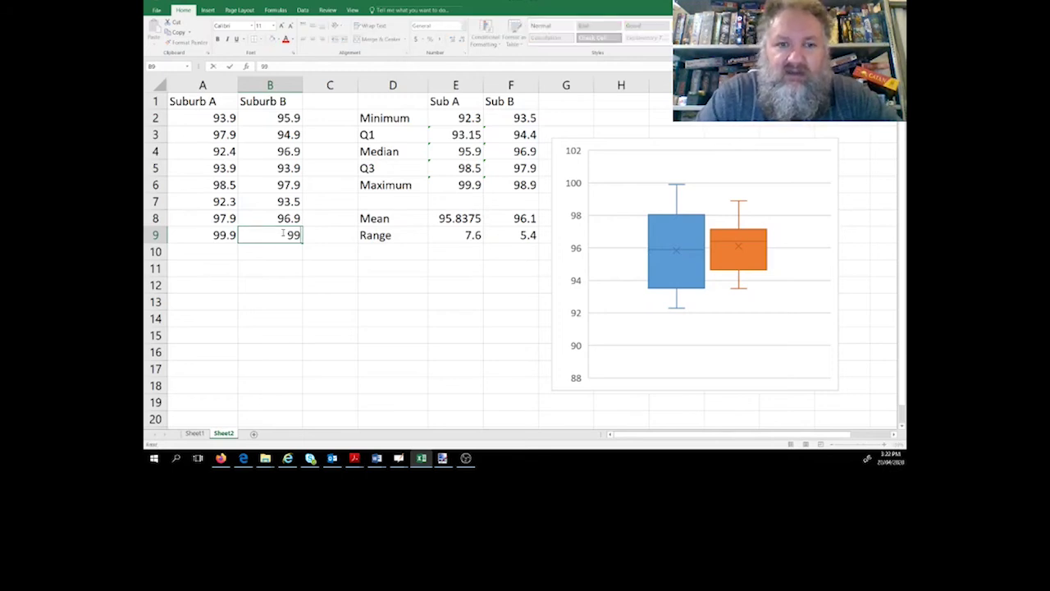
type(".9")
key("Return")
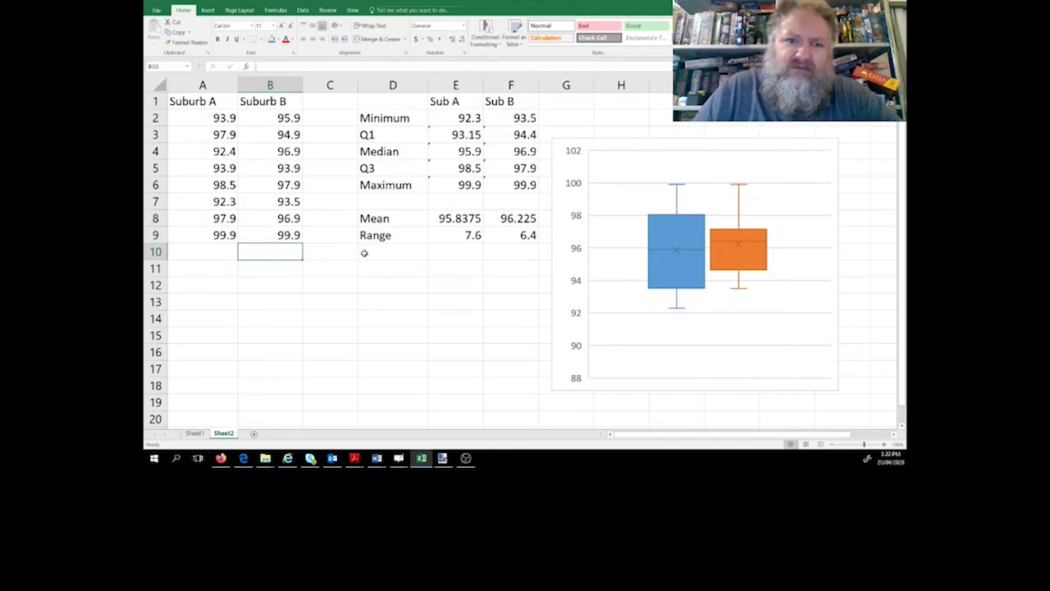
left_click(292, 235)
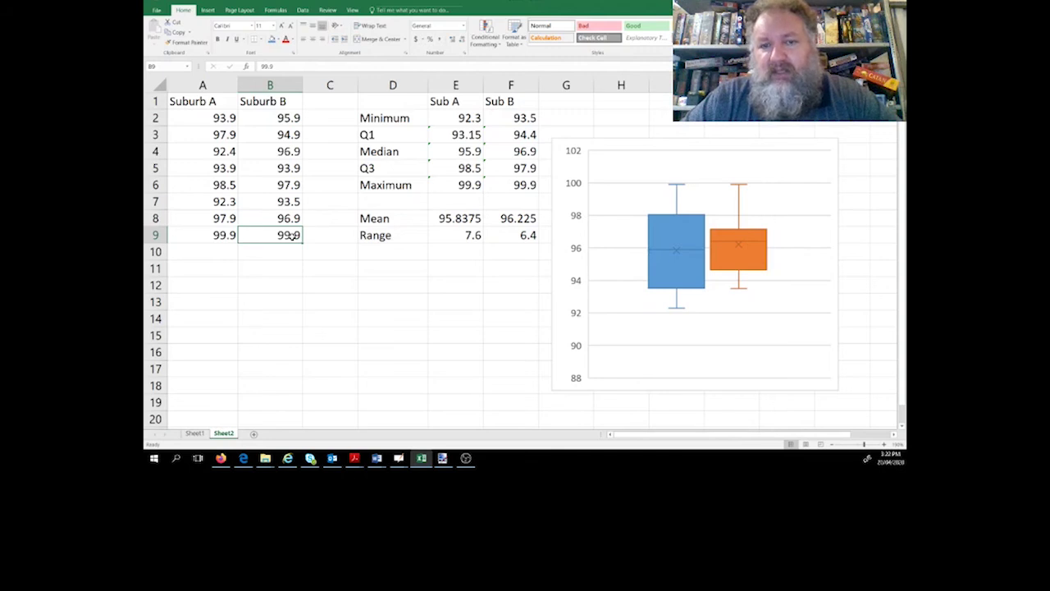
type("98.9")
left_click(292, 235)
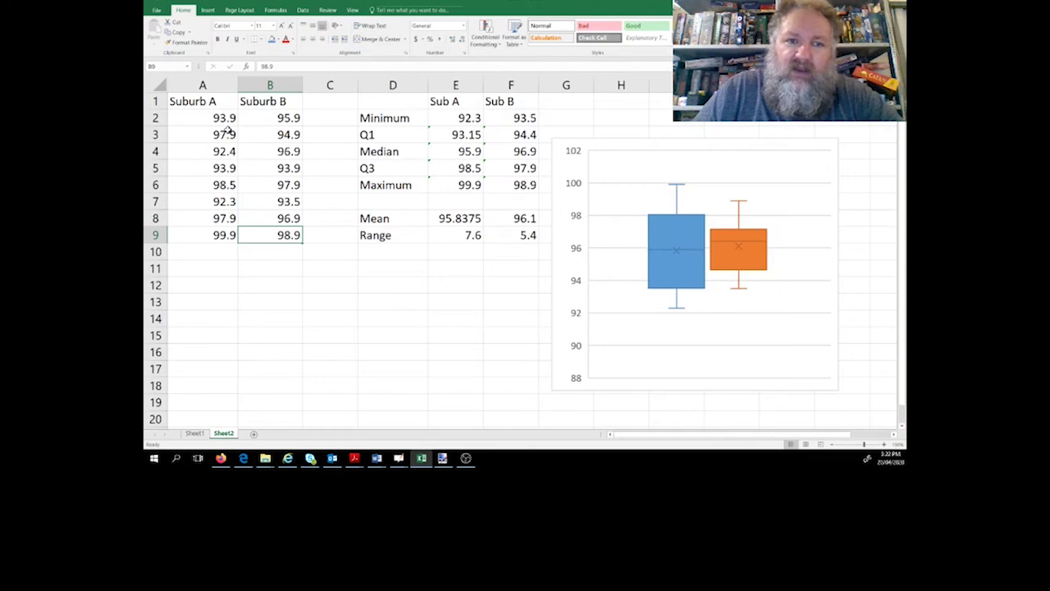
Set the Suburb B value in B5 to 63.9 to test a far low outlier in the box plot.
left_click(279, 167)
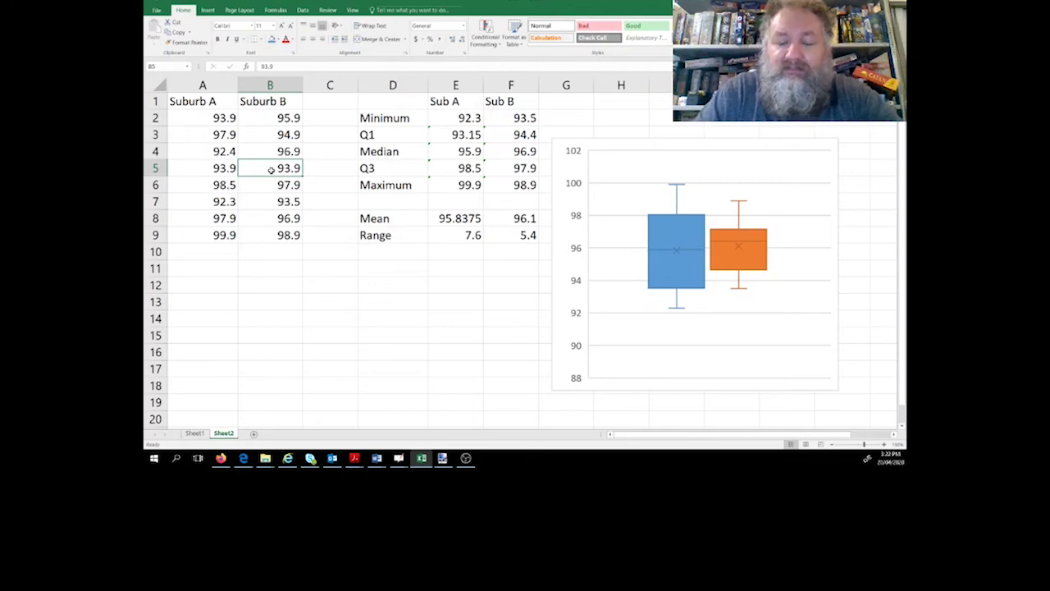
type("63.9")
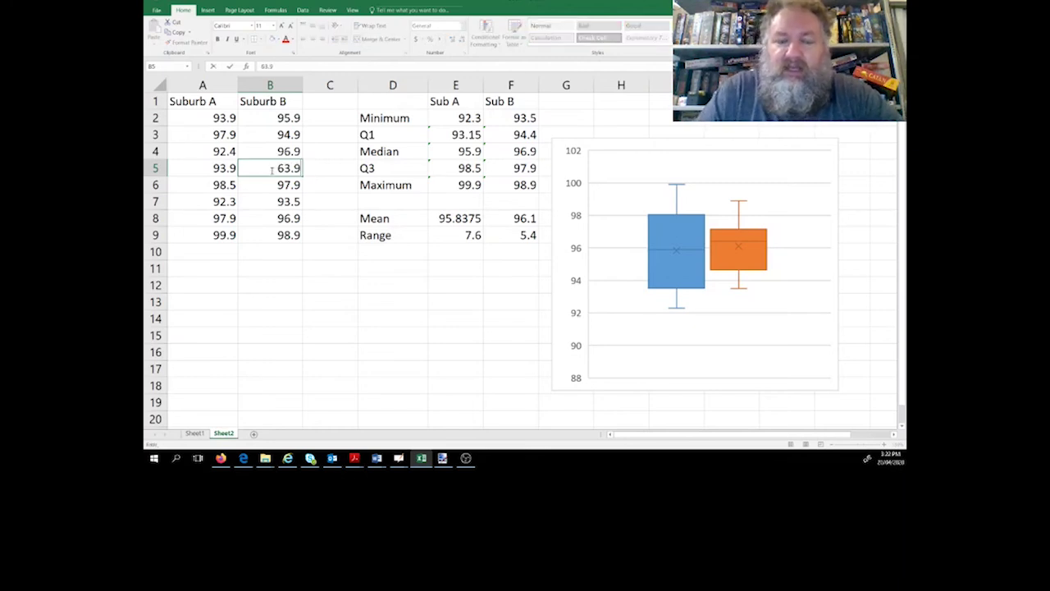
key("Return")
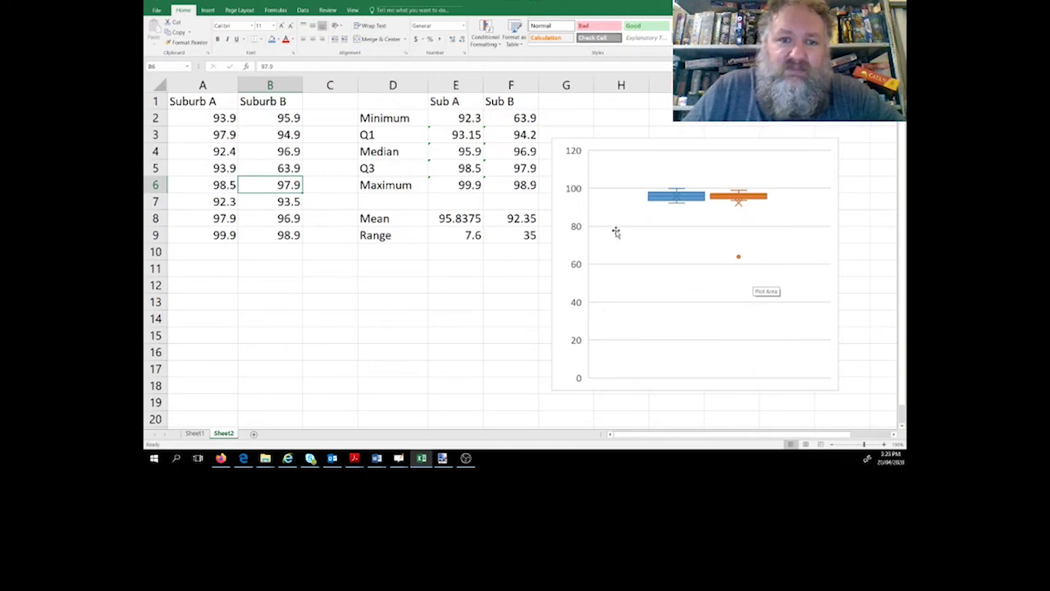
Set the Suburb B value in B5 to 83.9 to test a less extreme low outlier.
left_click(279, 168)
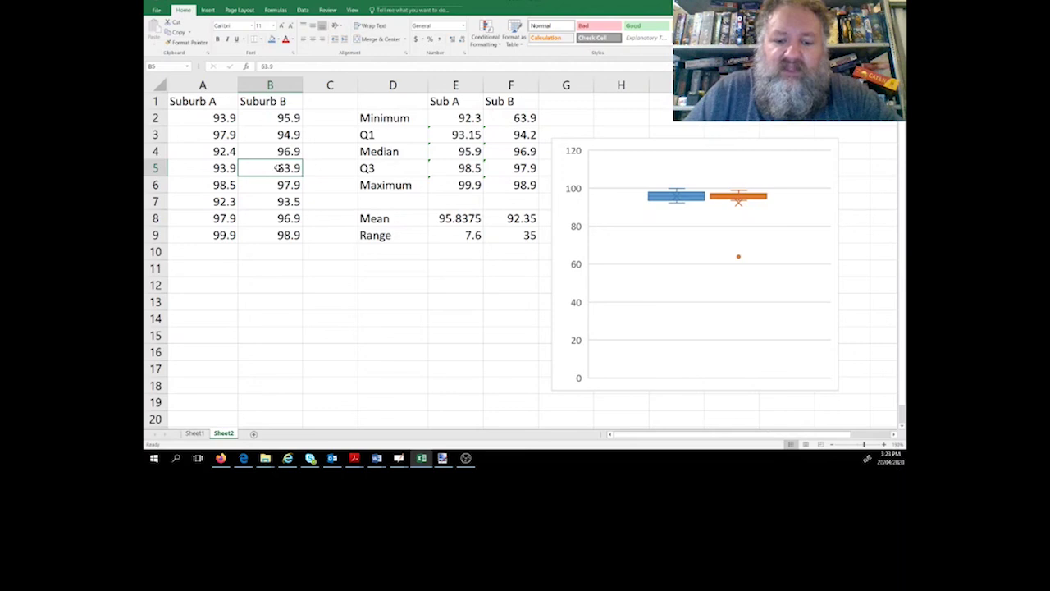
type("83.")
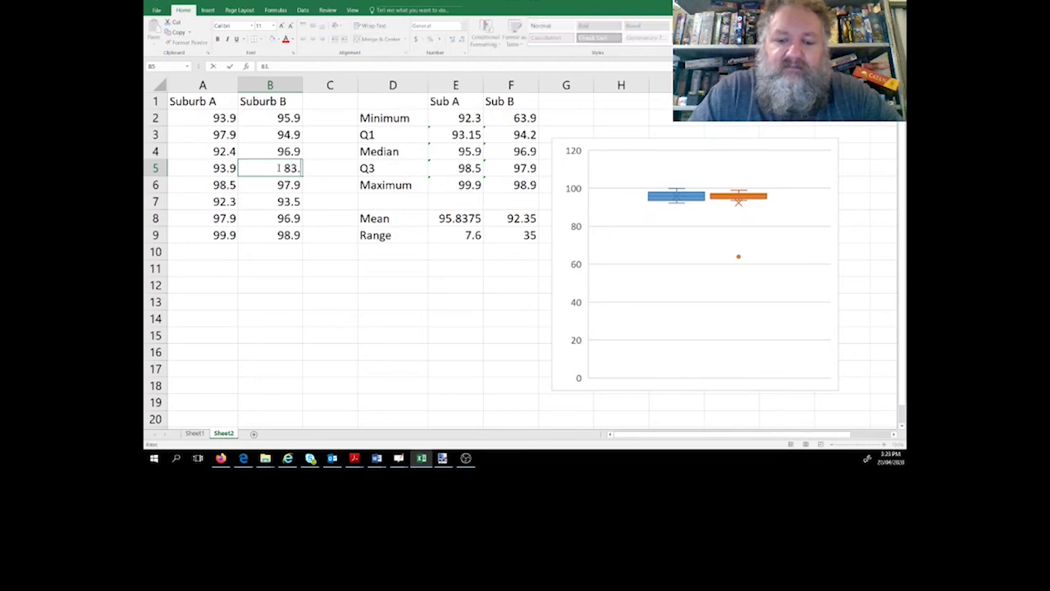
type("9")
key("Return")
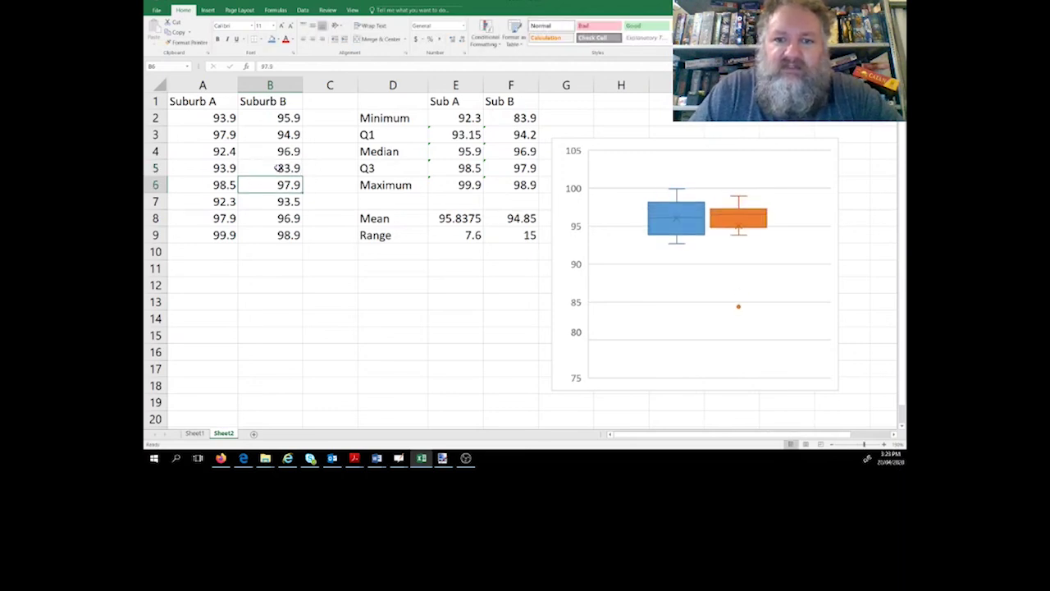
Restore the Suburb B value in B5 to 93.9.
left_click(278, 168)
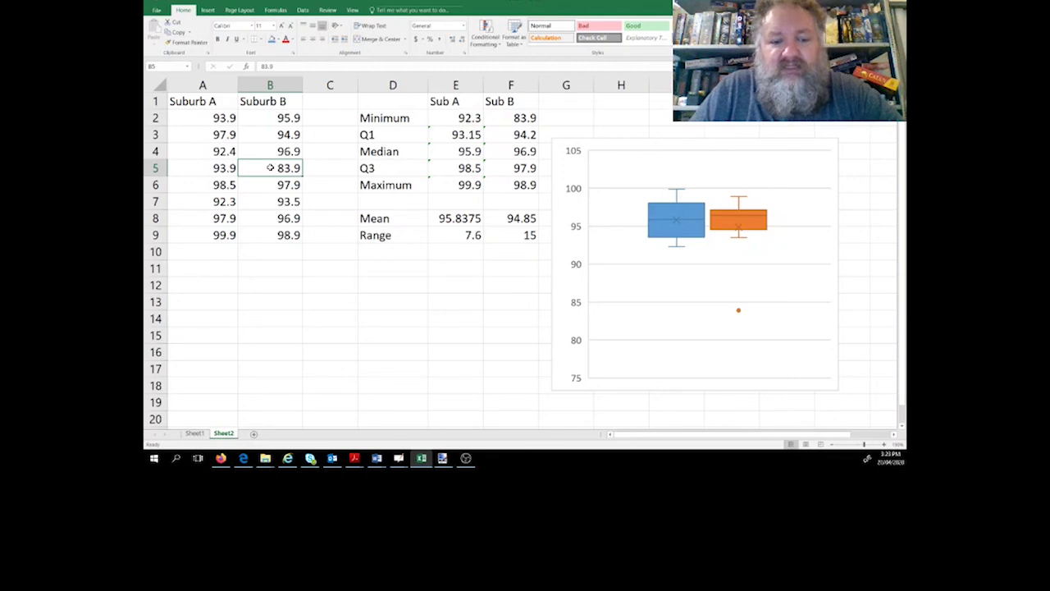
type("93")
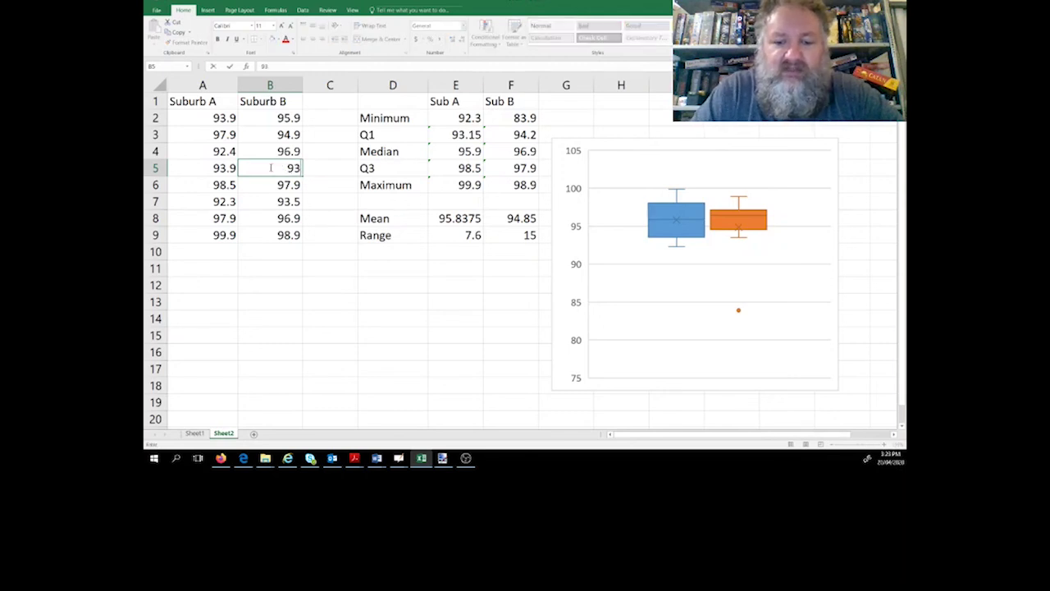
type(".9")
key("Return")
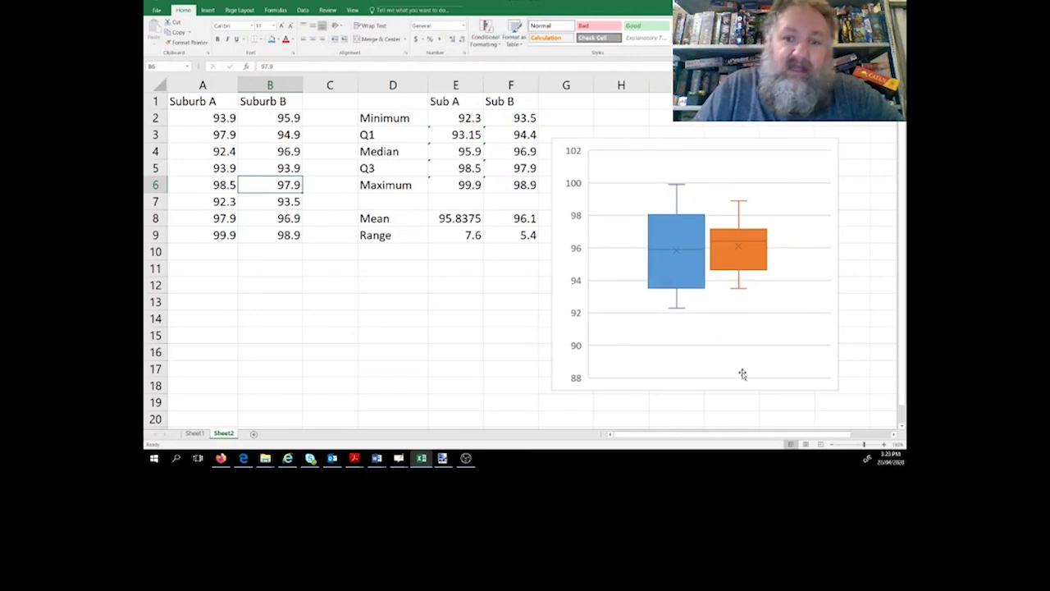
Try 108.9 as the last Suburb B value in B9 to test a high outlier, and undo the entry.
left_click(276, 238)
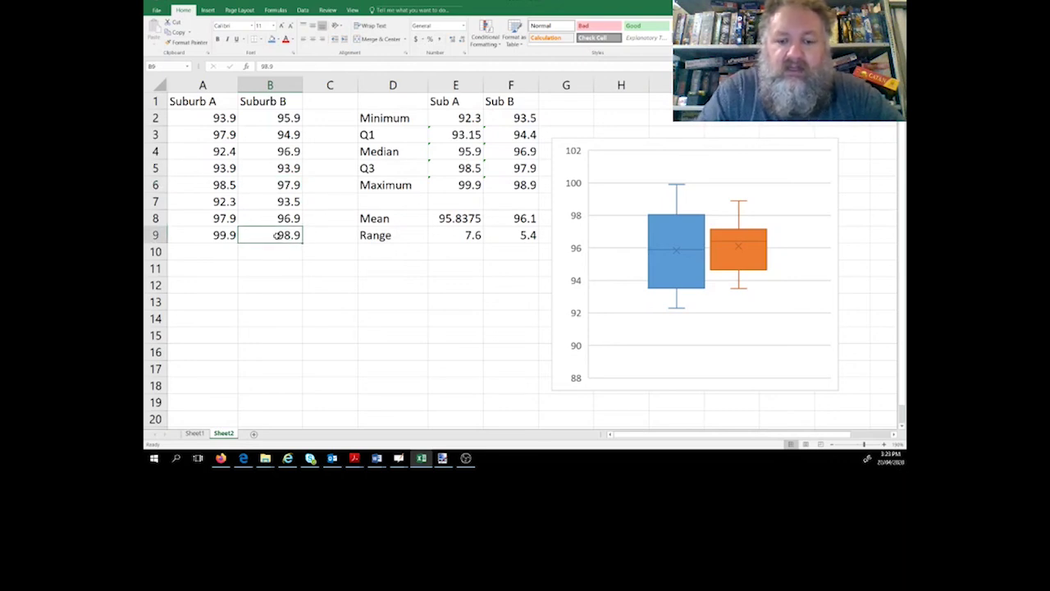
type("108.9")
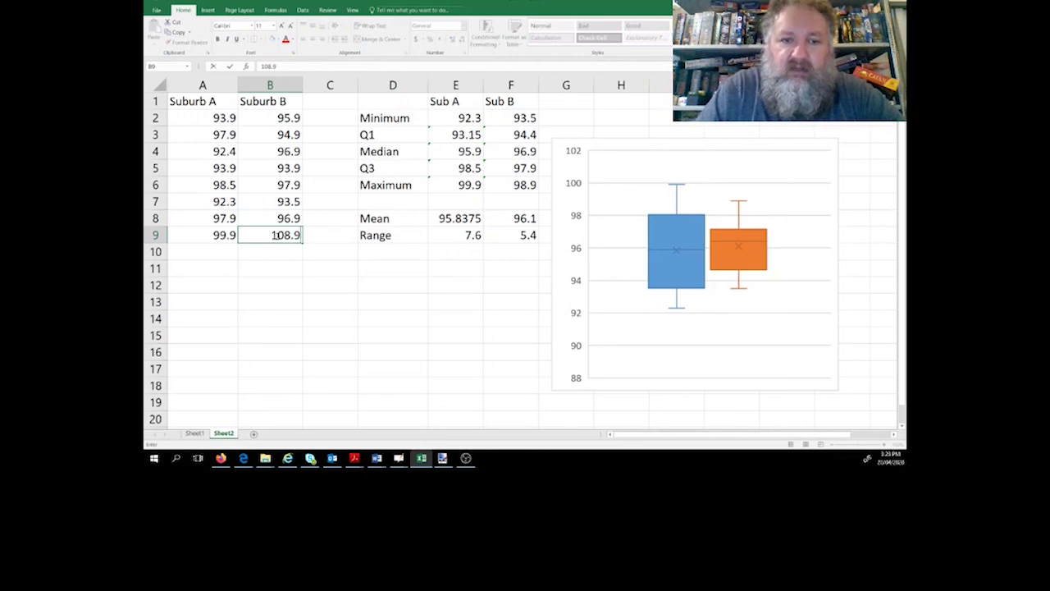
key("Return")
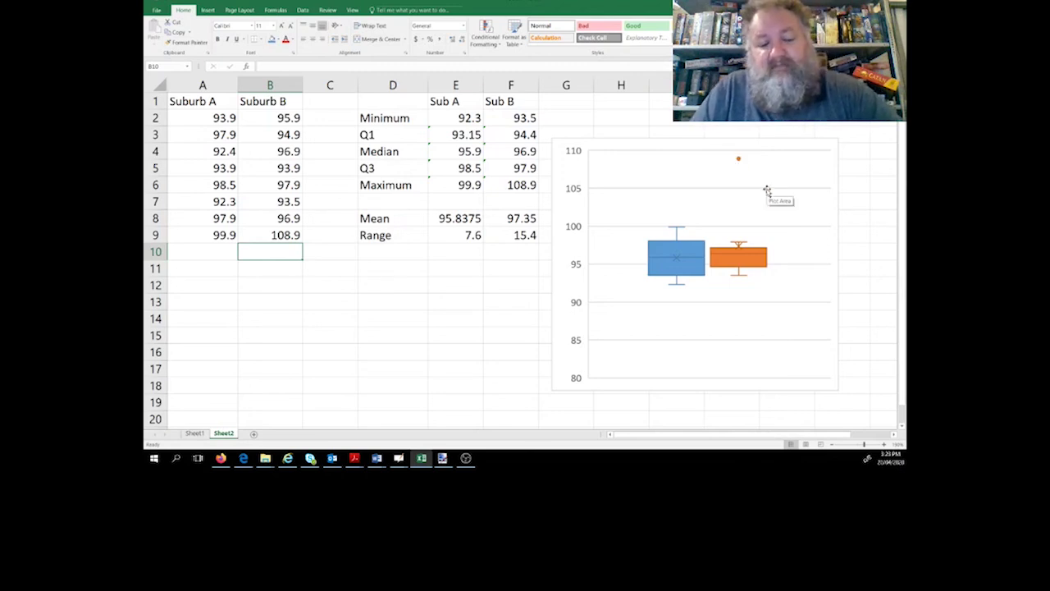
key("ctrl+z")
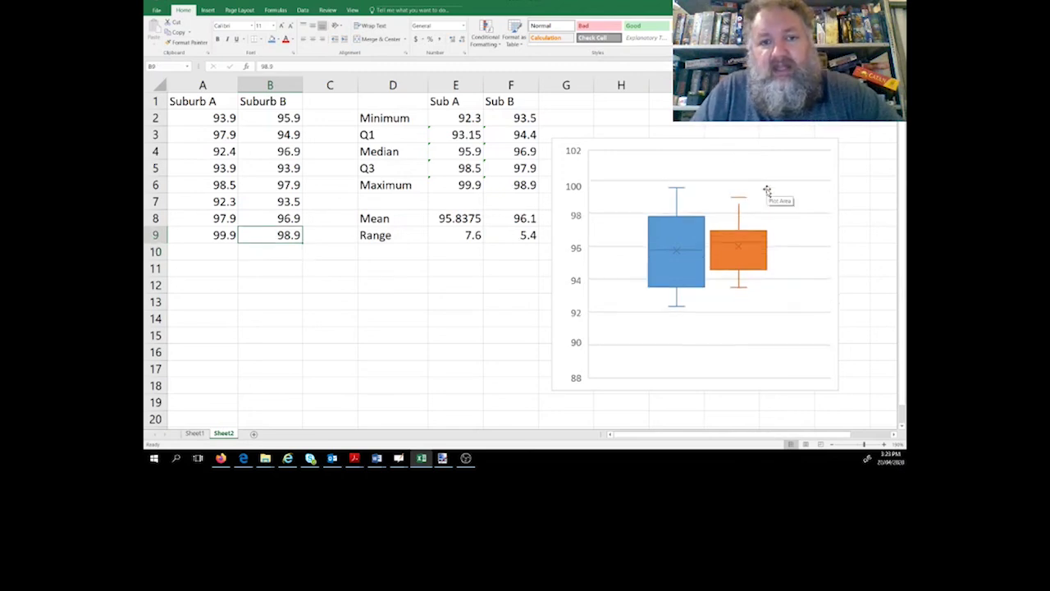